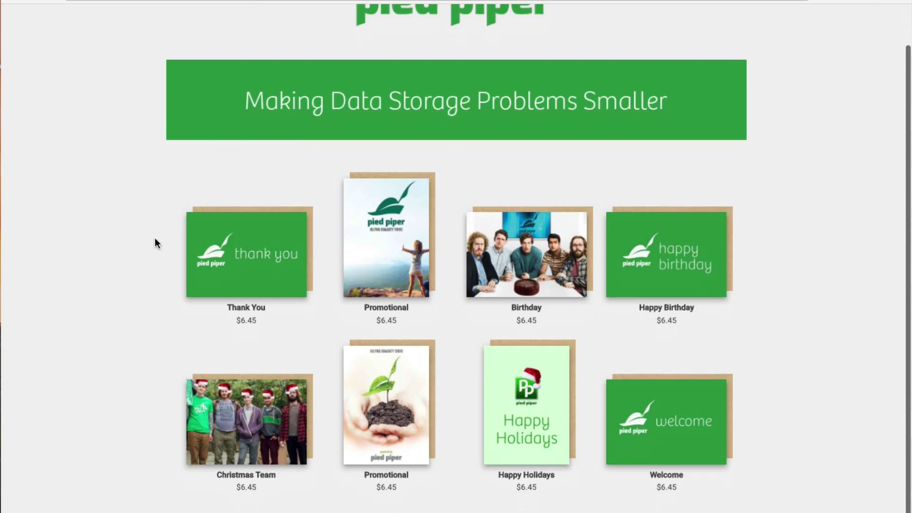
Open the Thank You card from the storefront and begin writing inside it.
left_click(240, 254)
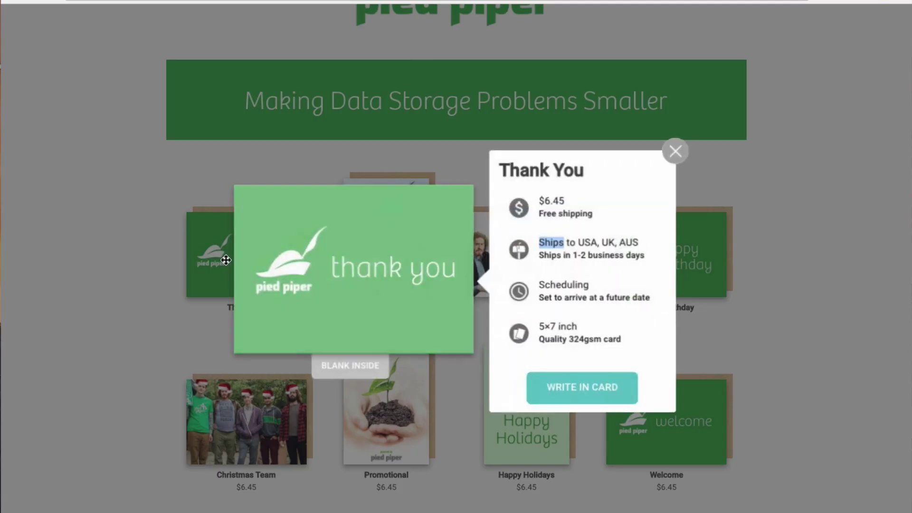
left_click(587, 394)
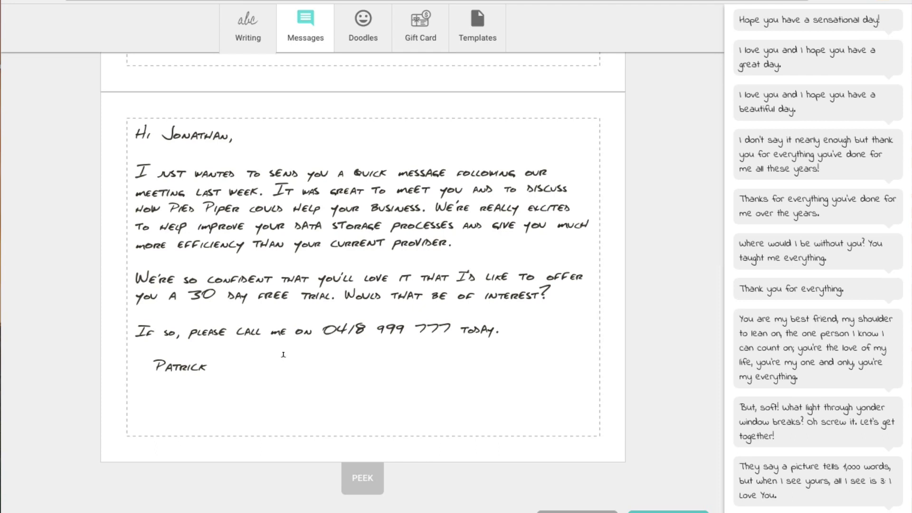
Swap the recipient's name after 'Hi' in the greeting for a {{name}} placeholder.
left_click(180, 138)
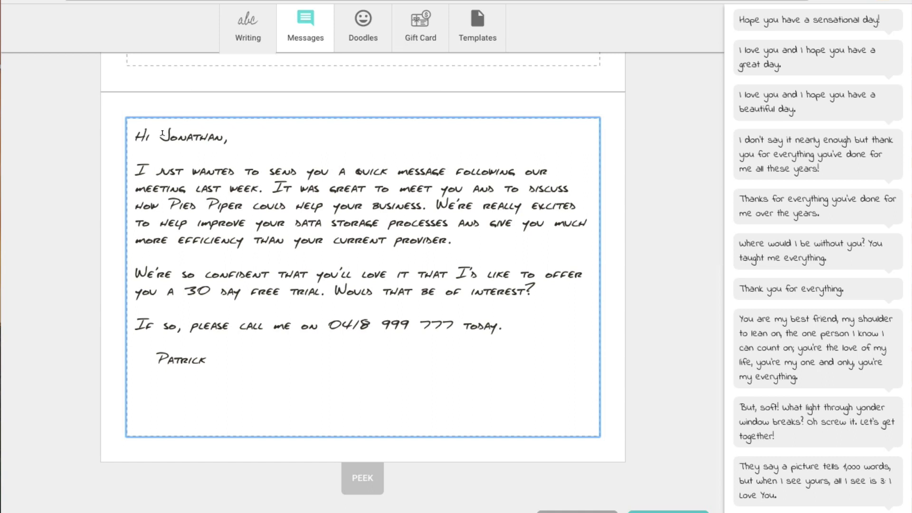
left_click_drag(162, 134, 220, 132)
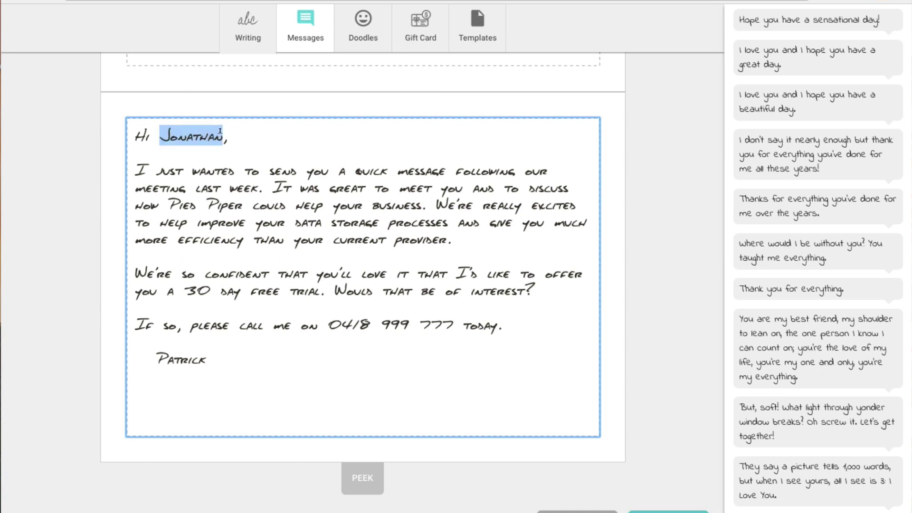
key("BackSpace")
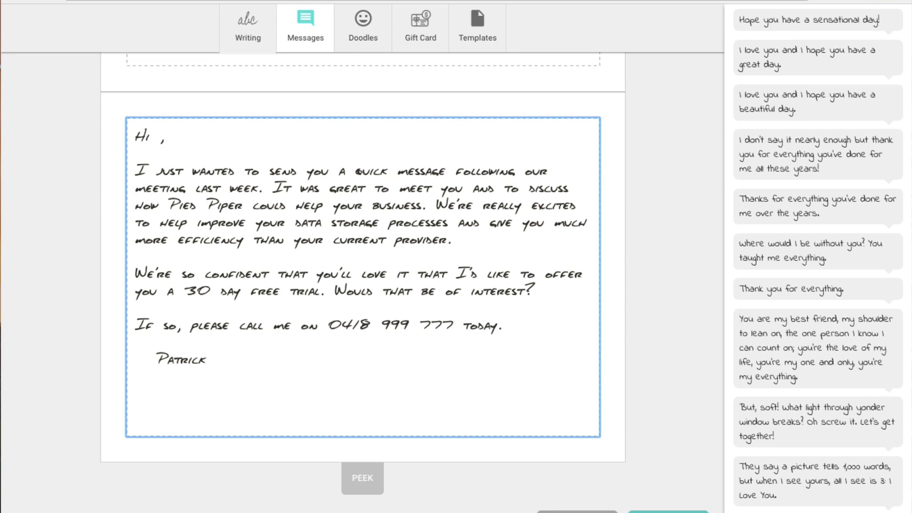
type("{{name}}")
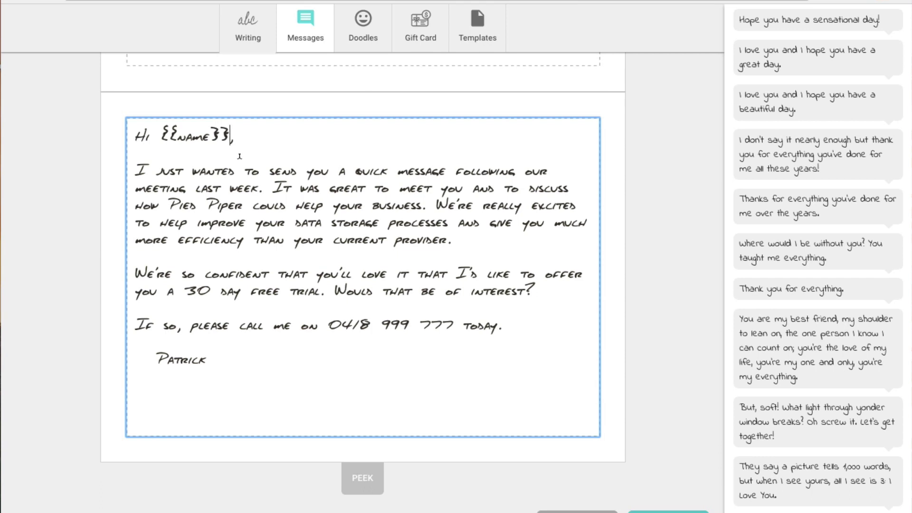
left_click(229, 166)
Place the handwritten signature doodle from Doodles just below the card's sign-off.
left_click(364, 32)
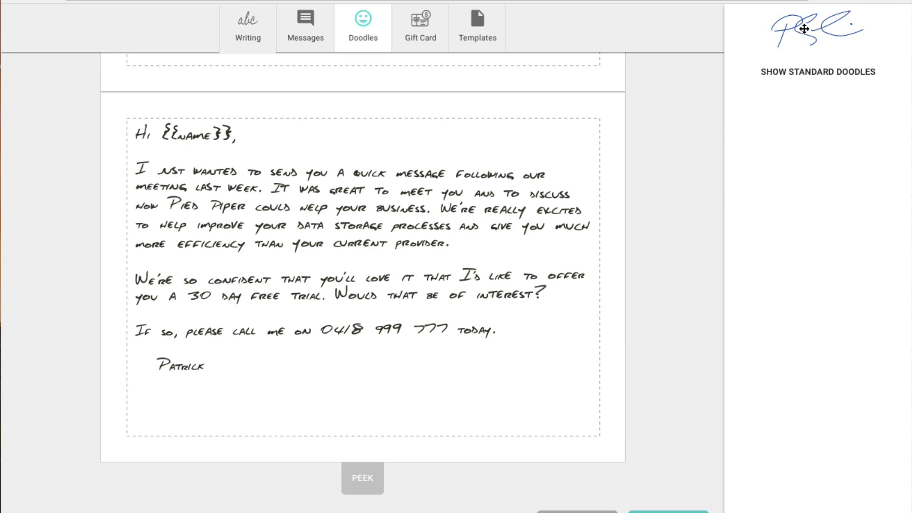
mouse_move(803, 29)
left_mouse_down()
mouse_move(672, 179)
mouse_move(482, 312)
mouse_move(169, 374)
left_mouse_up()
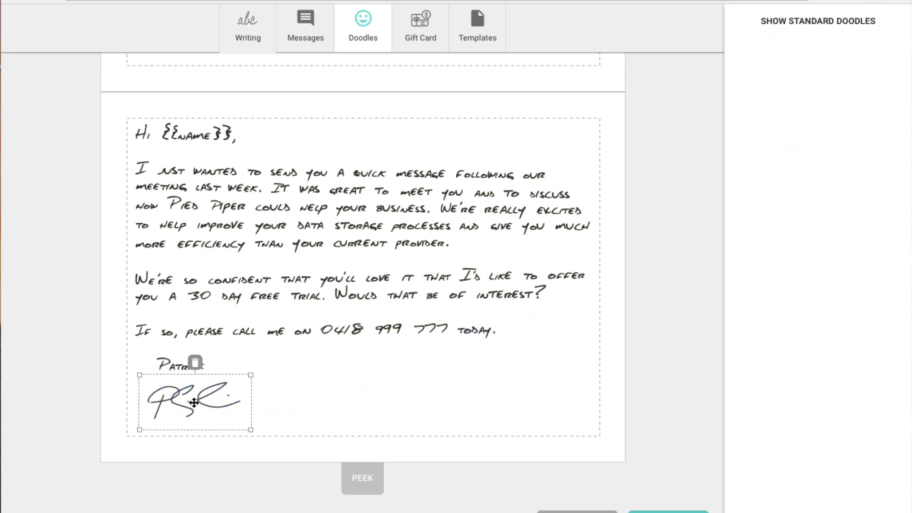
left_click(318, 371)
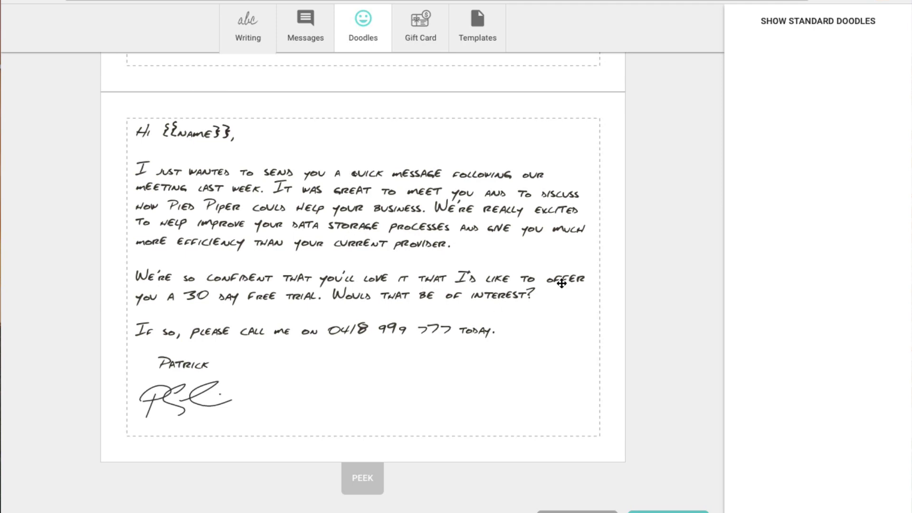
Save the current card design as a template named 'Template'.
left_click(480, 33)
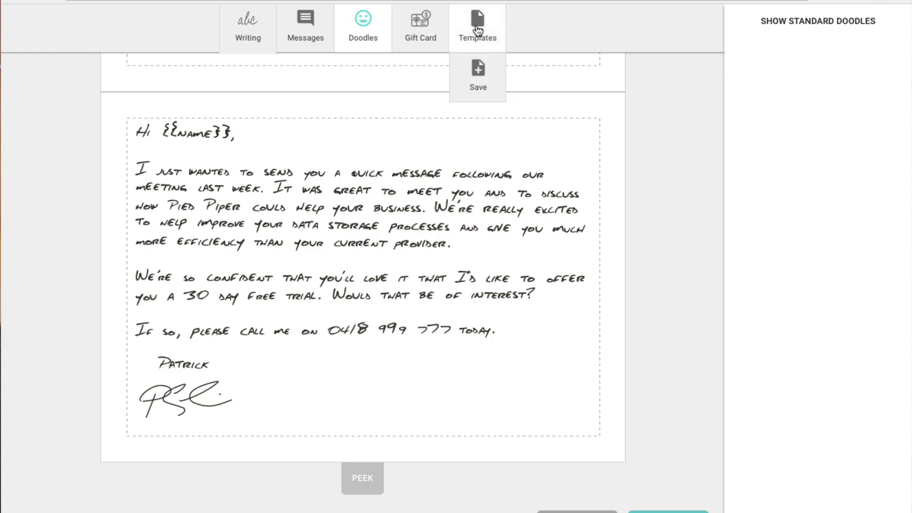
left_click(478, 72)
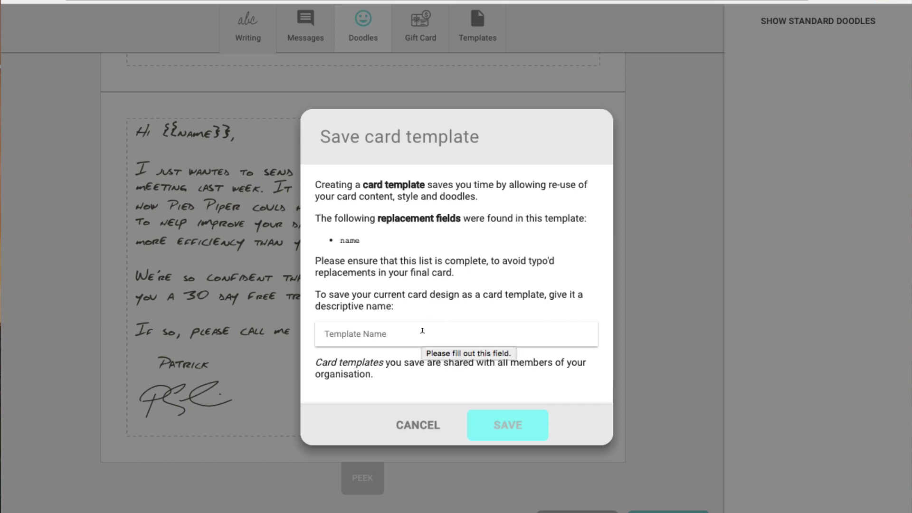
left_click(369, 331)
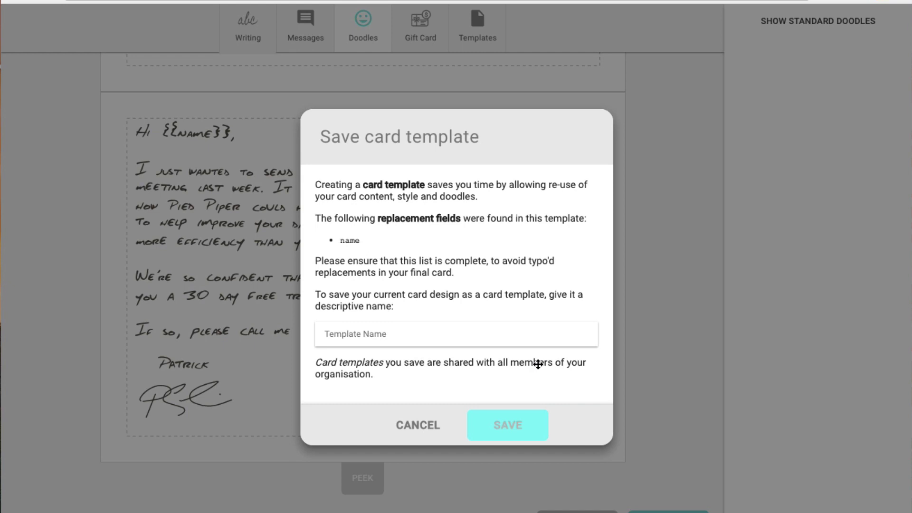
type("Te")
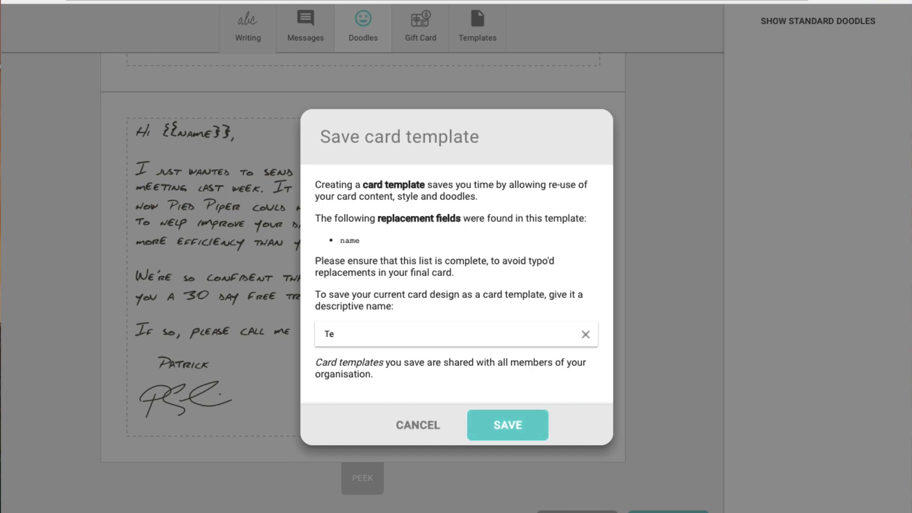
type("mplate")
left_click(518, 432)
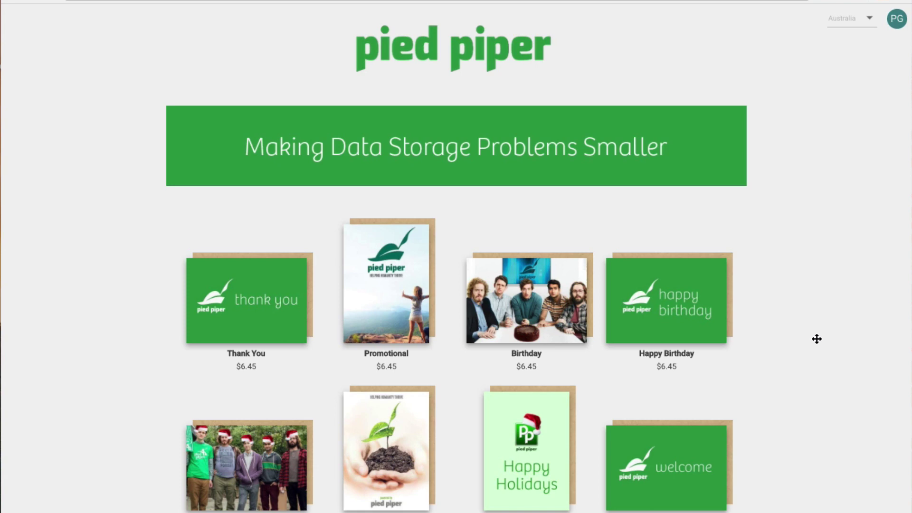
Scroll the storefront and start a fresh, blank Thank You card.
scroll(693, 374, "down", 2)
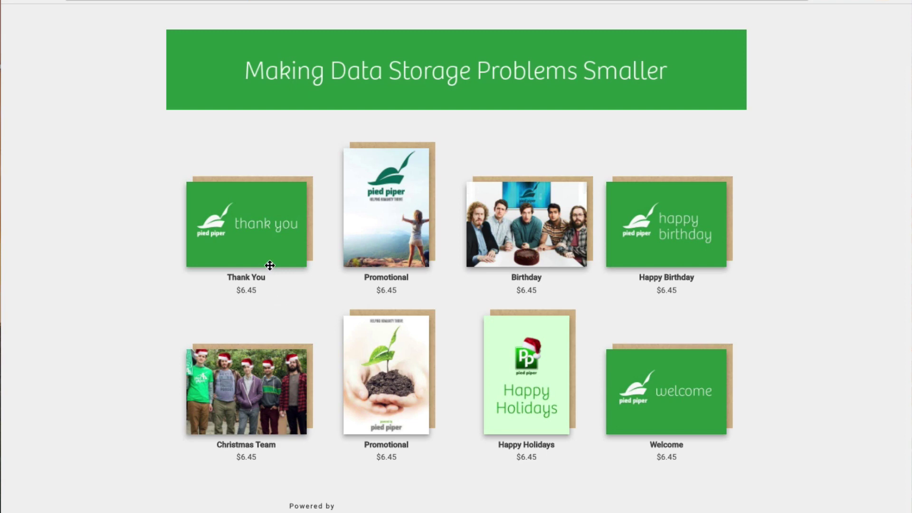
left_click(250, 234)
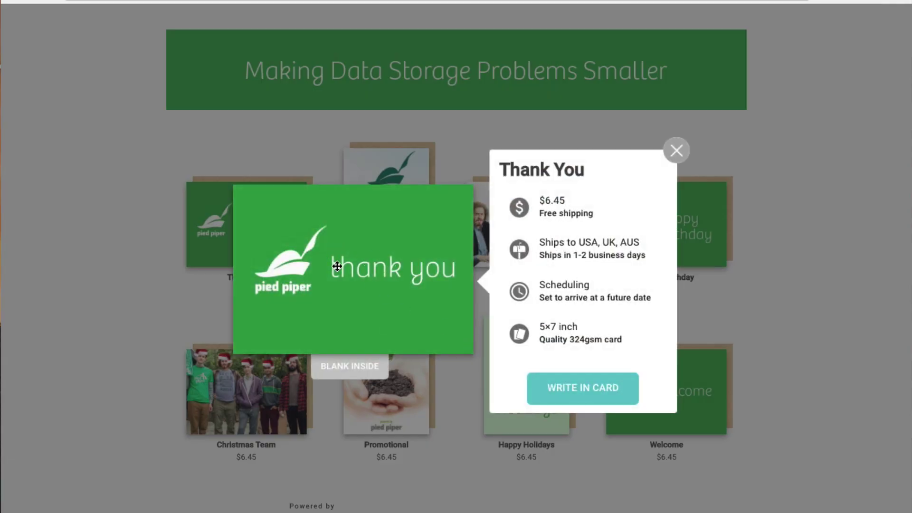
left_click(585, 395)
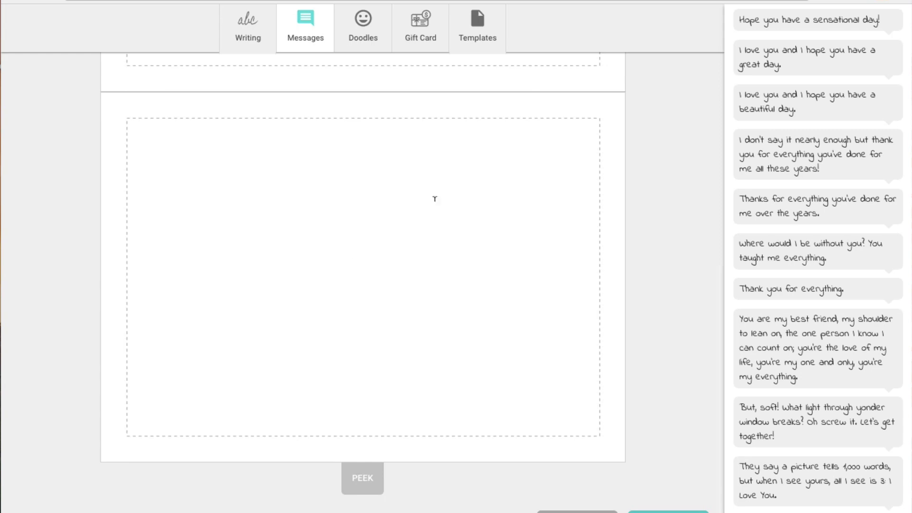
Apply the saved 'Template' to the blank card, replacing its contents.
left_click(479, 25)
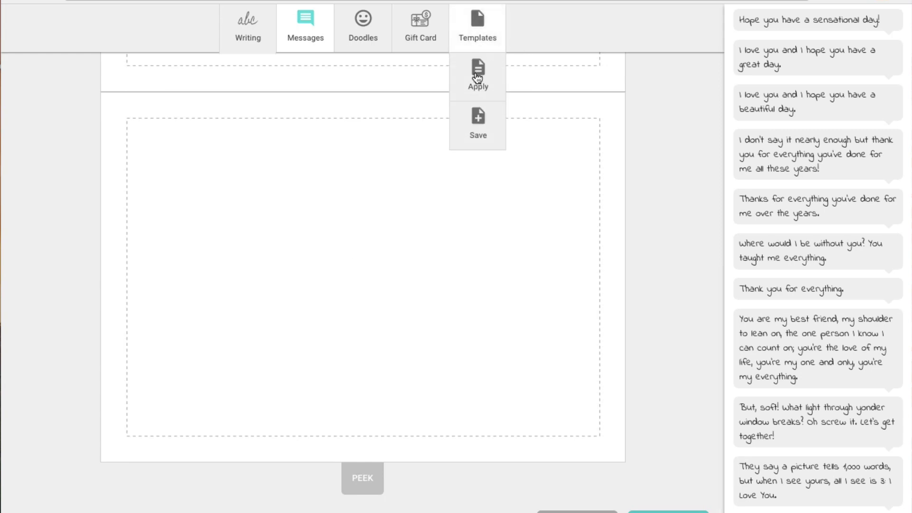
left_click(478, 72)
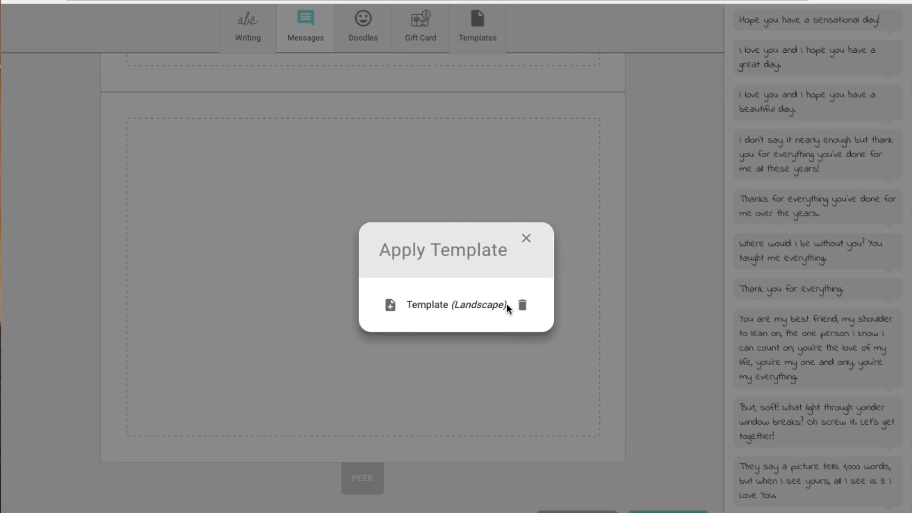
left_click(391, 309)
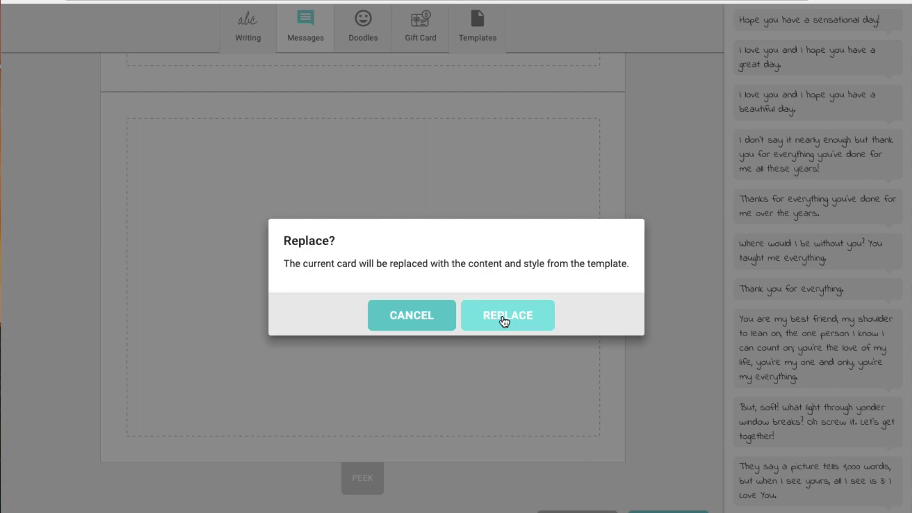
left_click(503, 320)
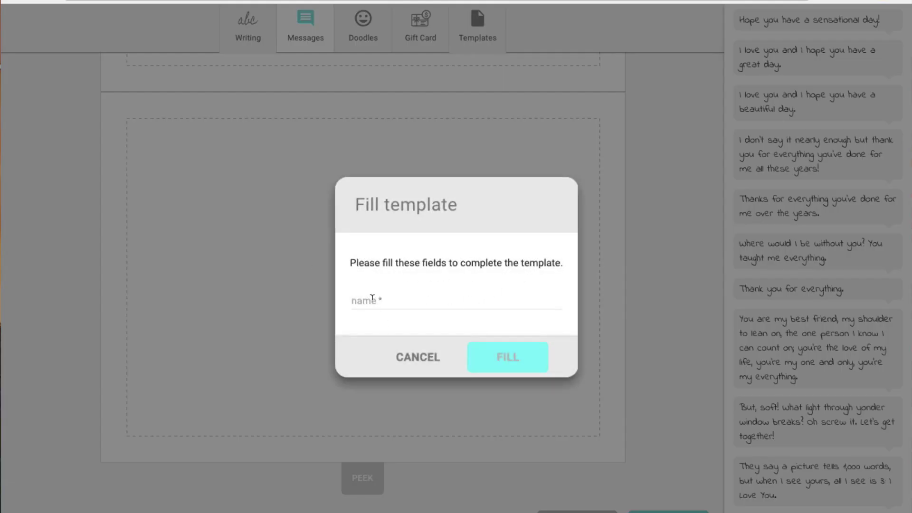
Fill the template's name field with the recipient's name.
left_click(372, 296)
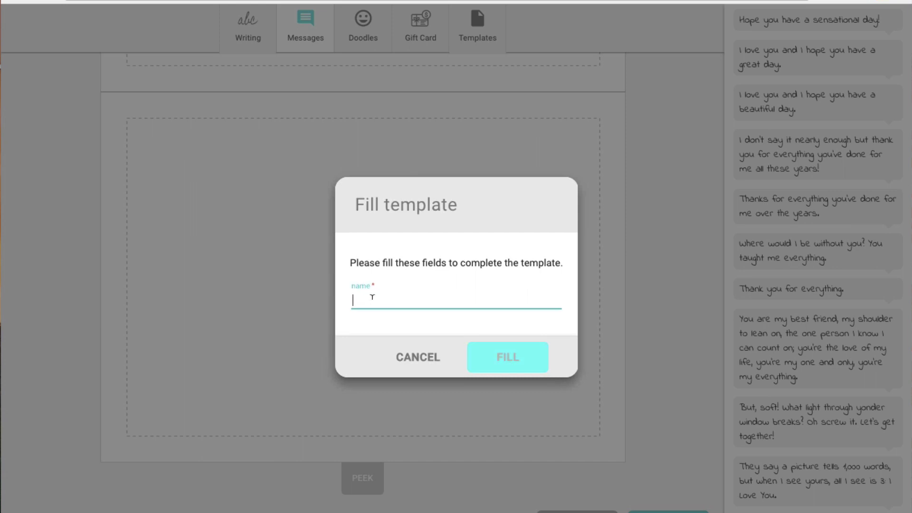
type("J")
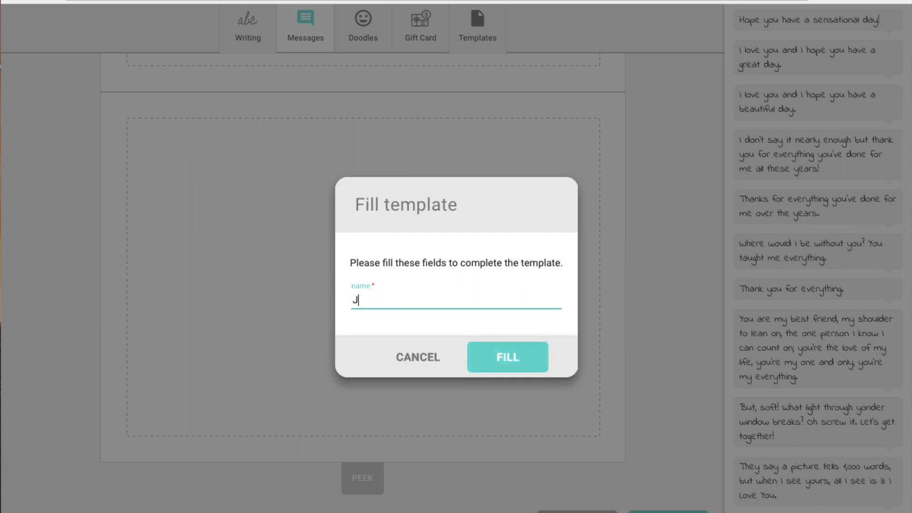
type("enny")
left_click(516, 362)
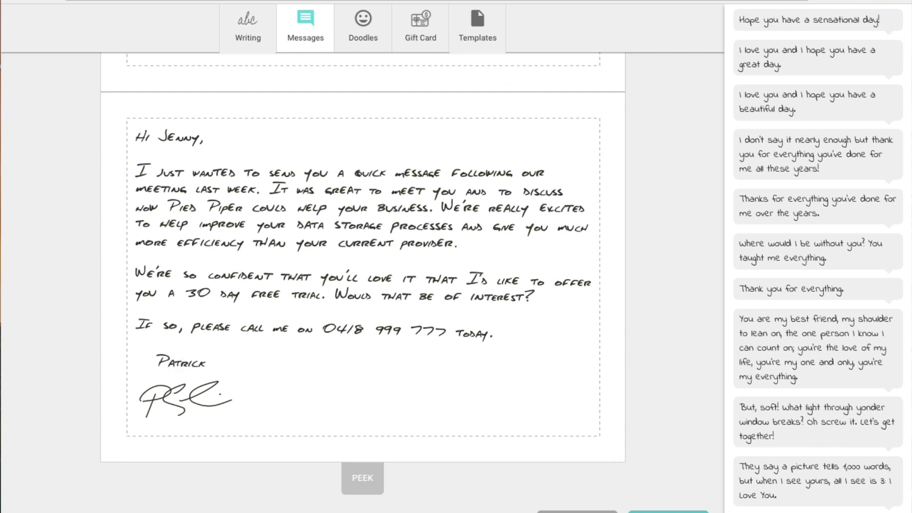
left_click(668, 511)
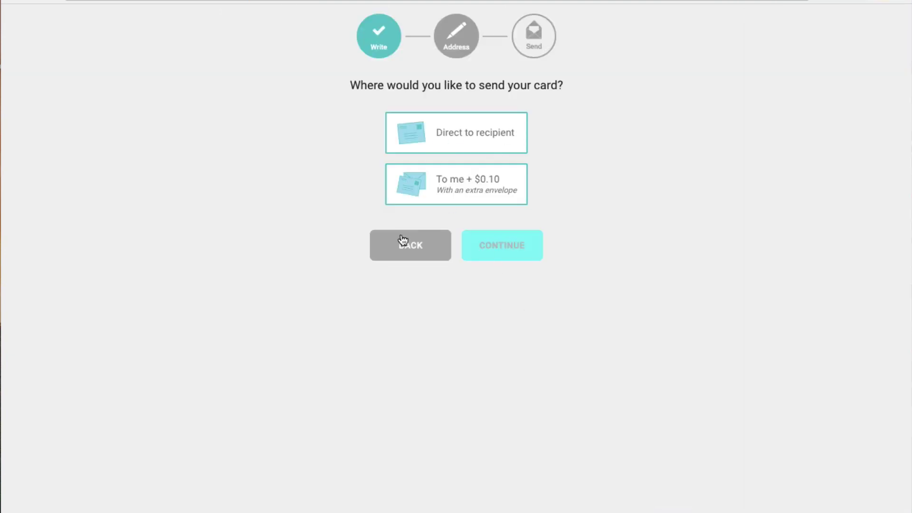
left_click(398, 250)
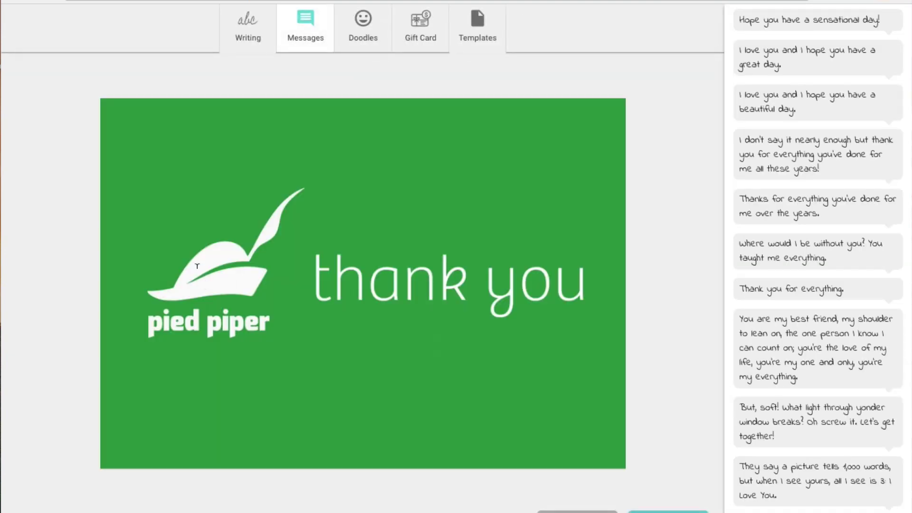
scroll(343, 264, "down", 6)
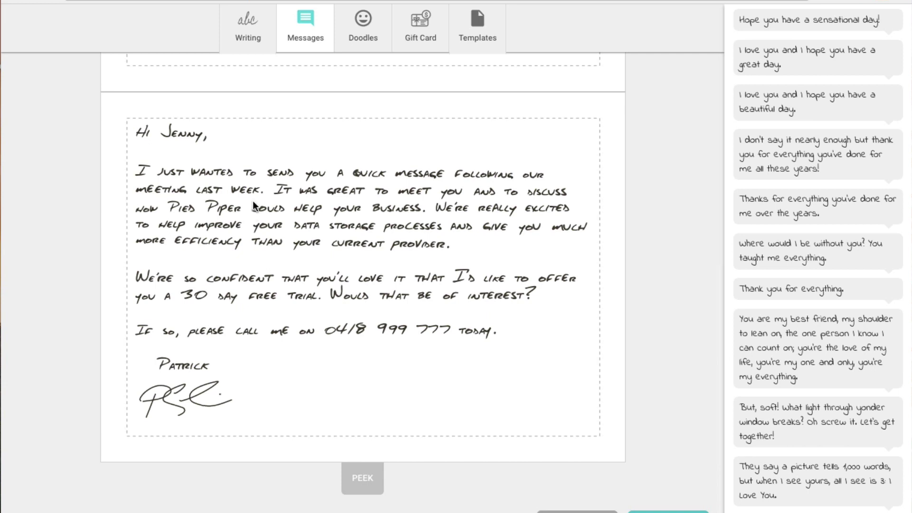
Replace the recipient's name in the greeting with {{name}}.
left_click(181, 135)
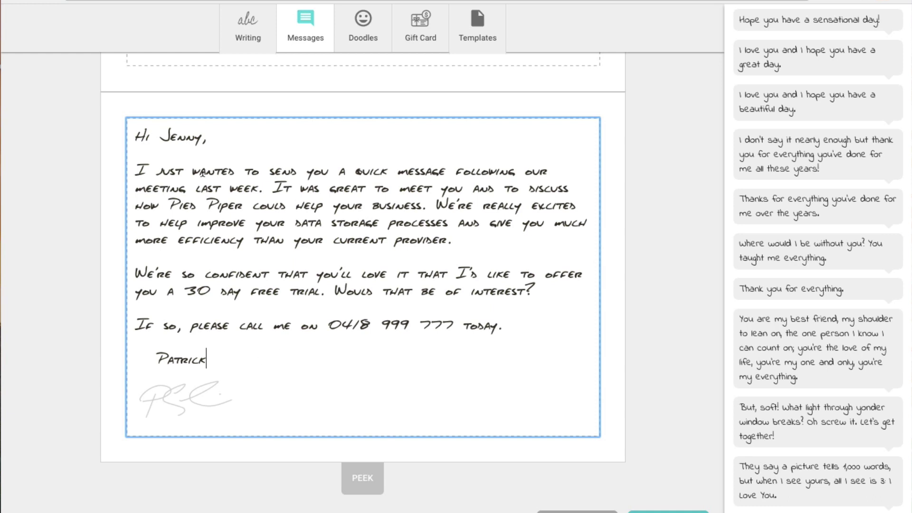
left_click_drag(161, 133, 200, 130)
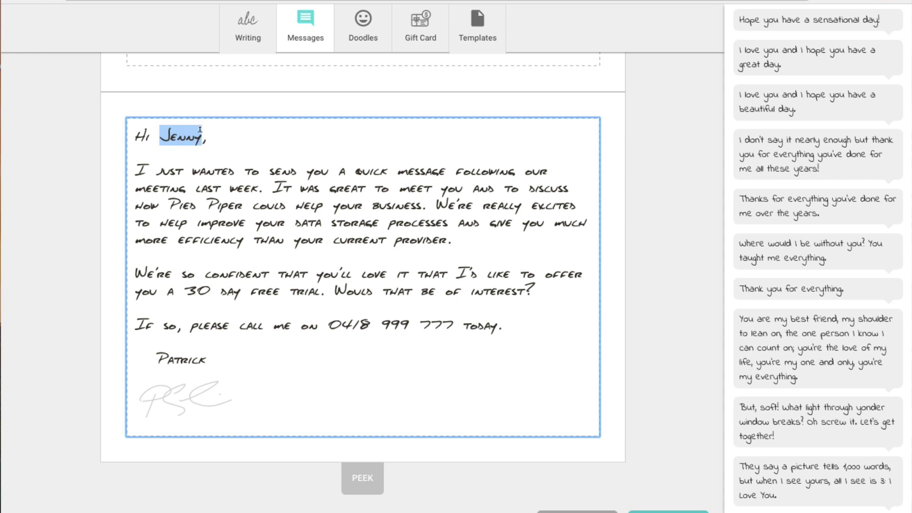
type("{{")
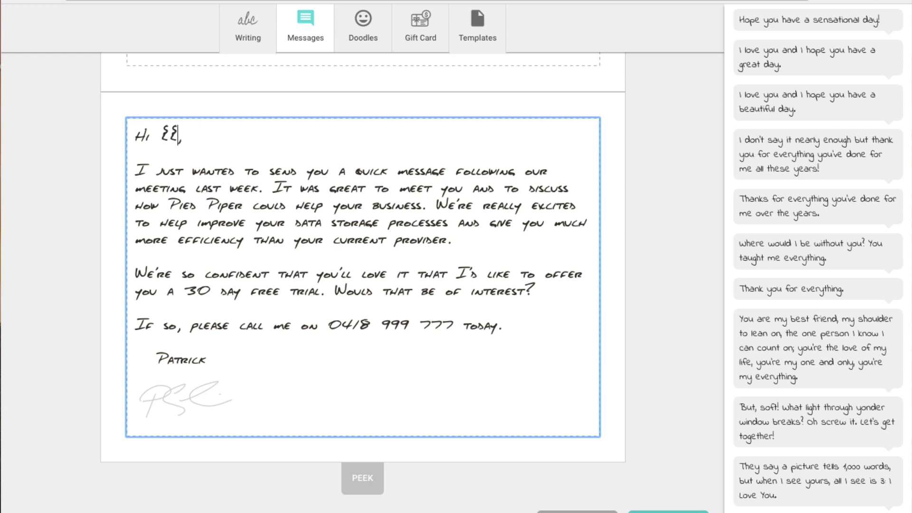
type("name}}")
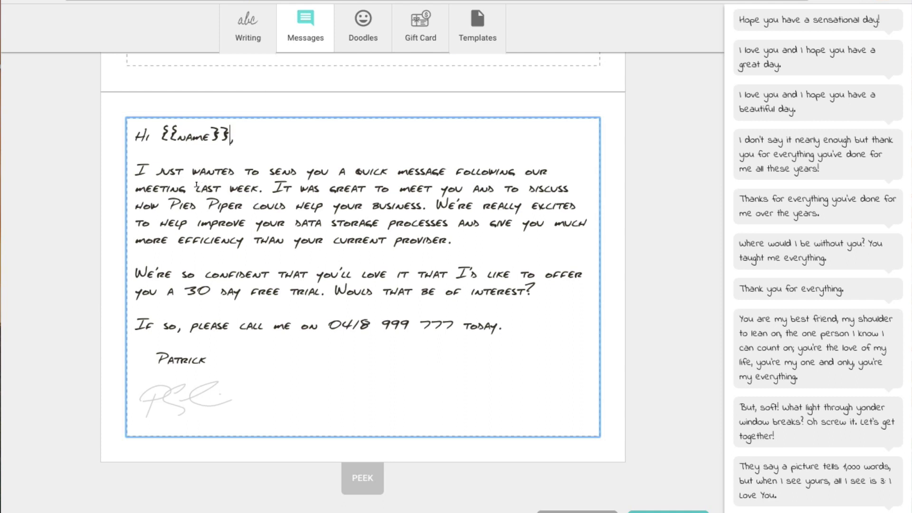
Replace 'week' after 'meeting last' with a {{dayofweek}} placeholder.
left_click_drag(197, 186, 259, 188)
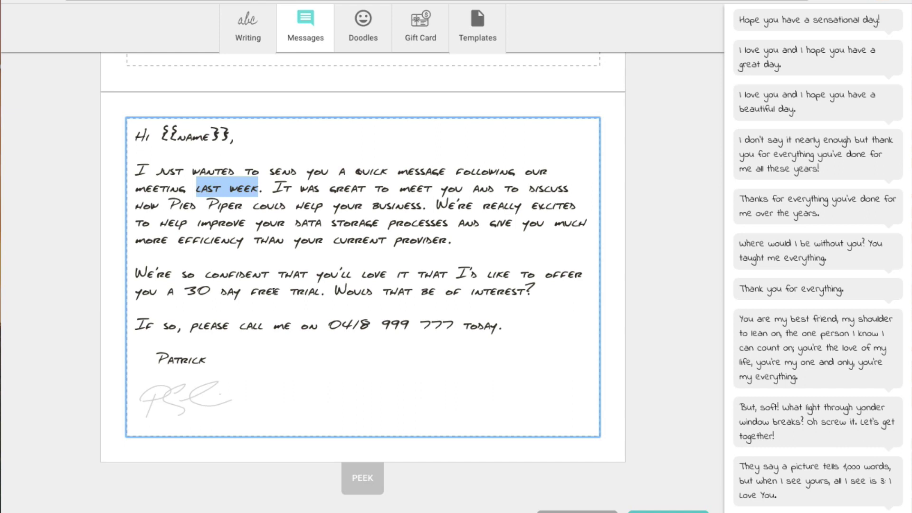
key("Right")
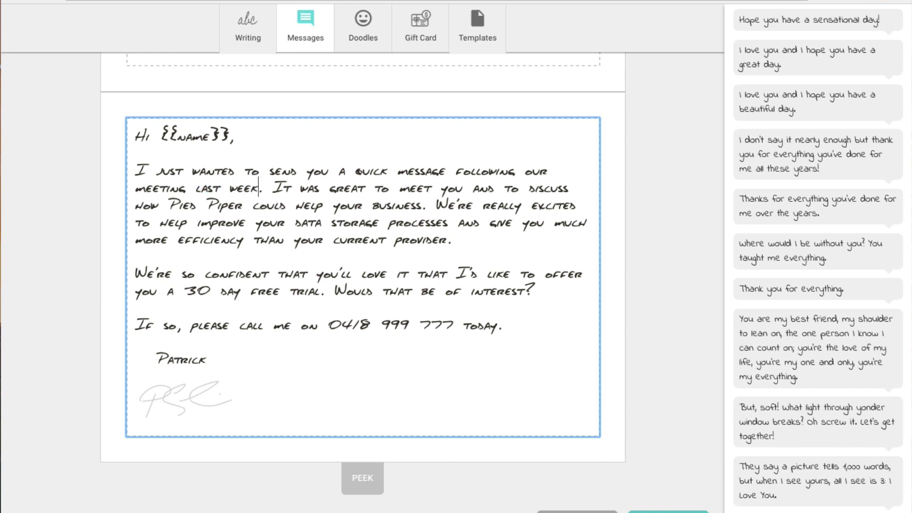
key("BackSpace")
key("BackSpace")
key("BackSpace")
key("BackSpace")
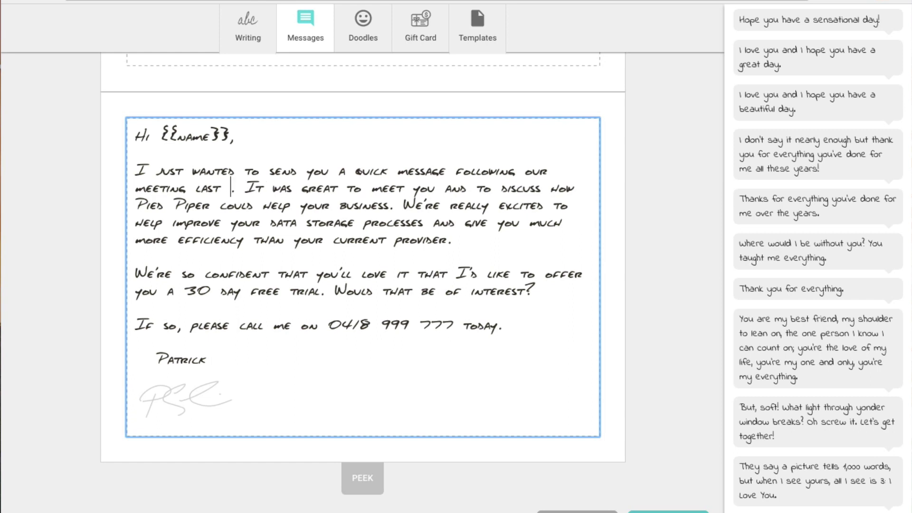
type("{{")
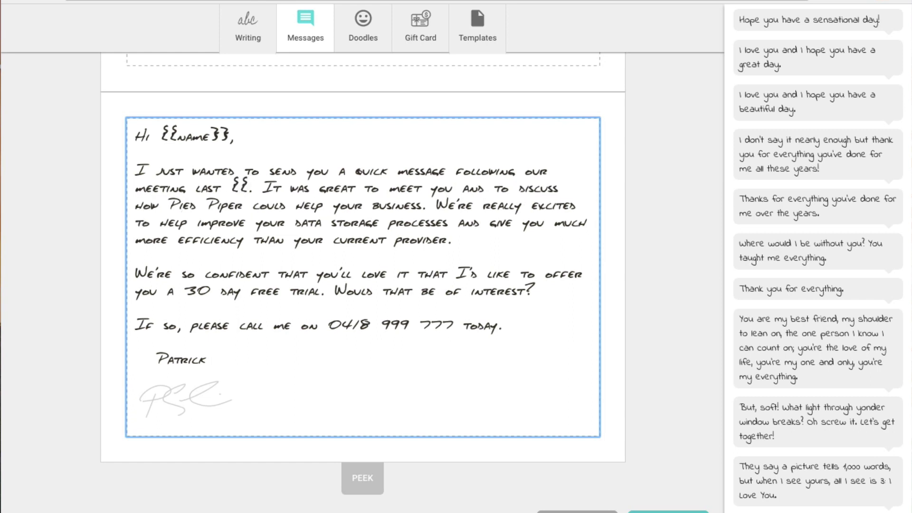
type("dayof")
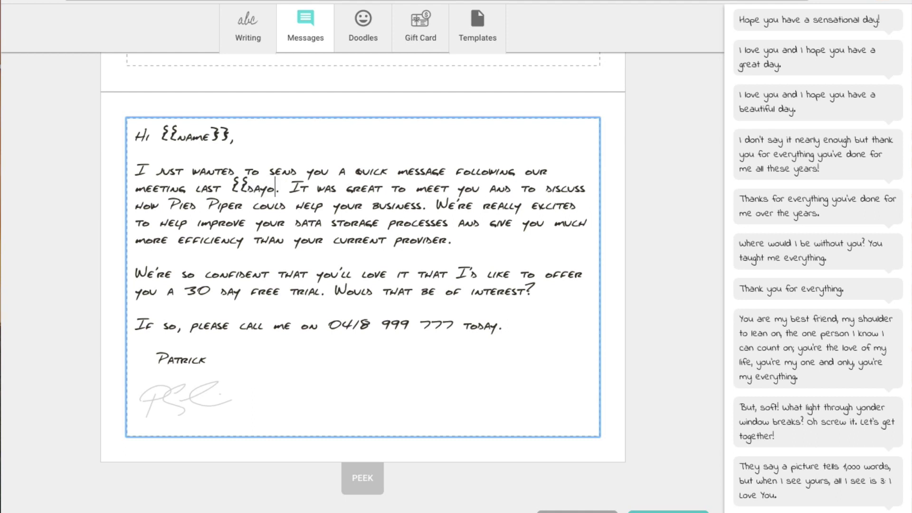
type("week")
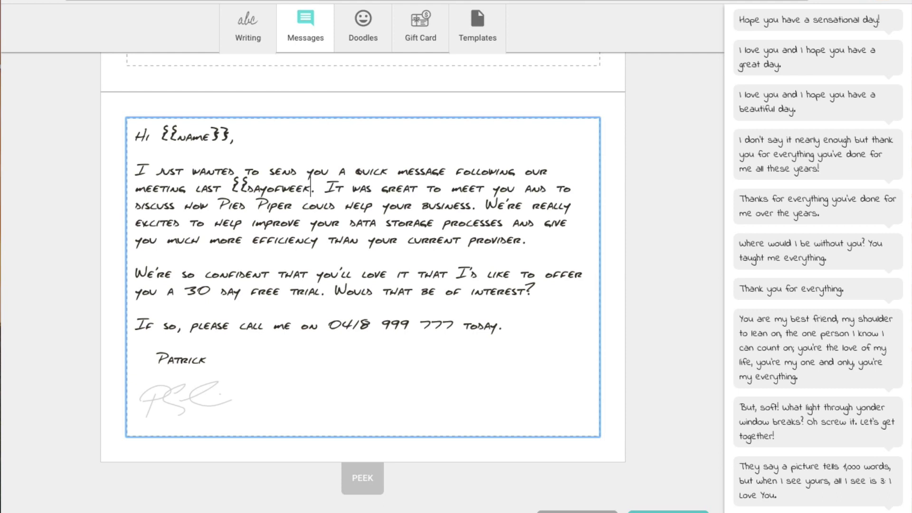
type("}}")
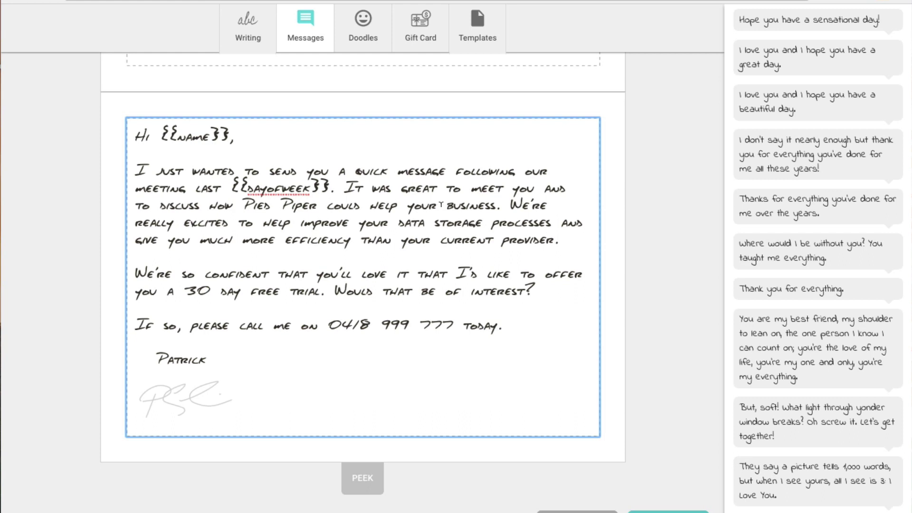
Replace 'your business' after 'could help' with {{businessname}}.
left_click_drag(407, 205, 495, 204)
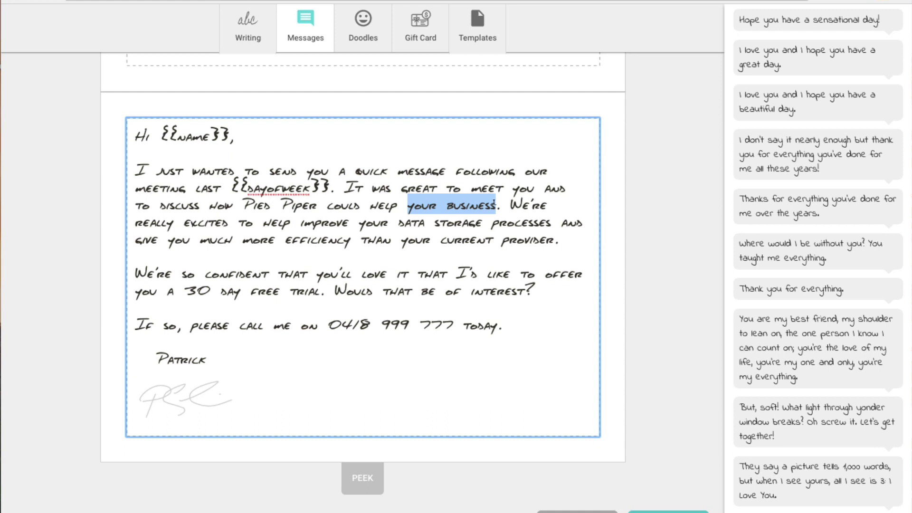
type("{{")
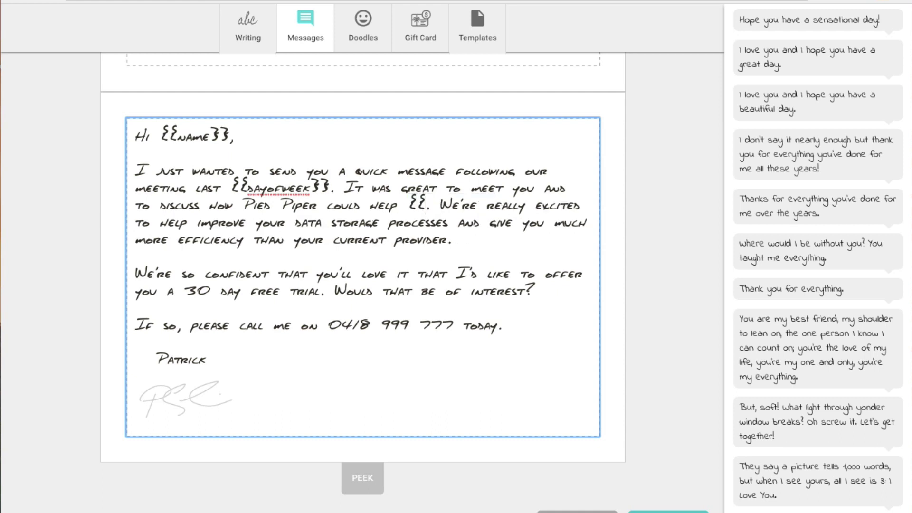
type("bus")
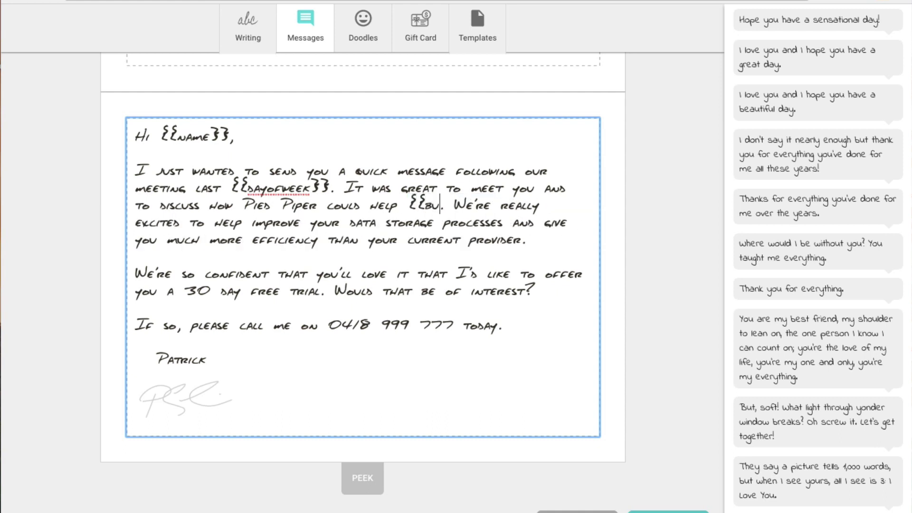
type("inessna")
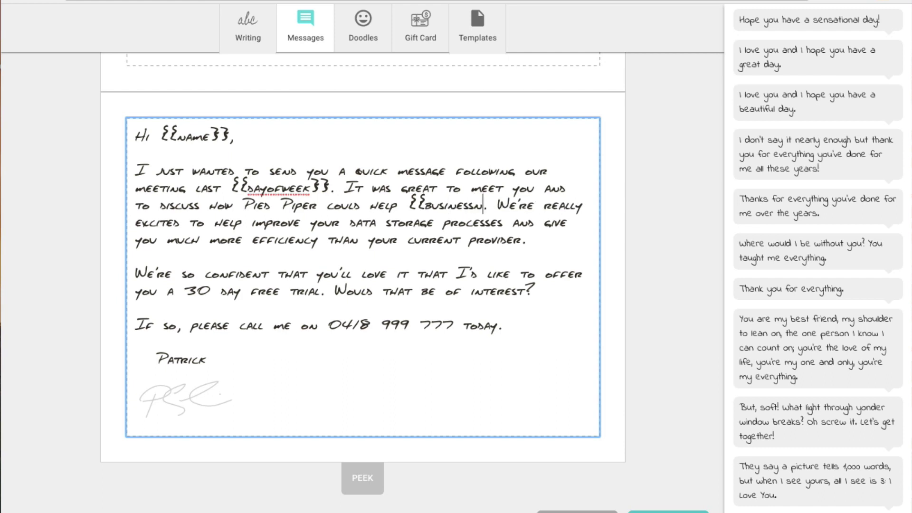
type("me")
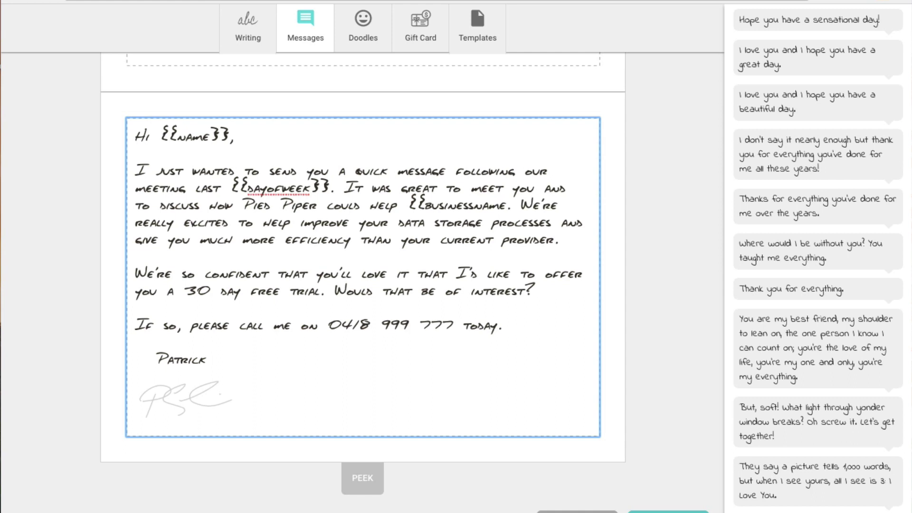
type("}}")
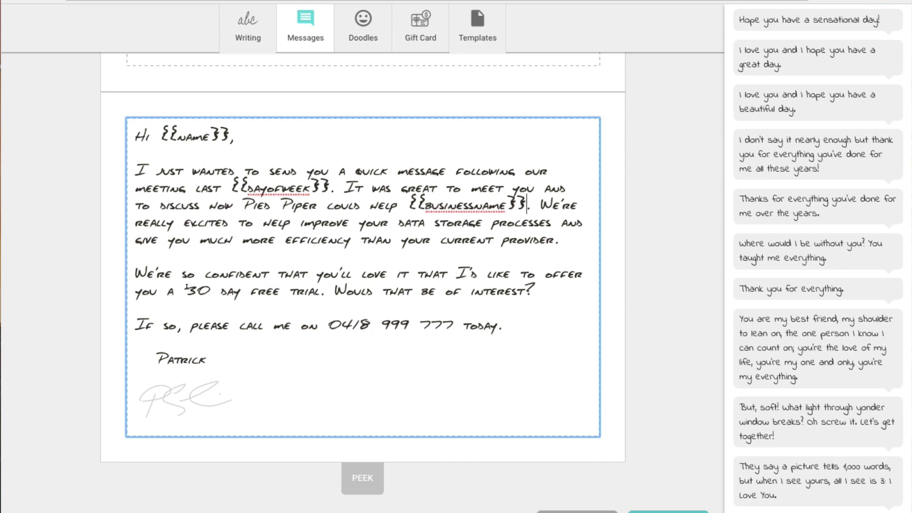
Replace the trial's 30 days with {{offerdays}} and the closing phone number with {{phonenumber}}.
left_click_drag(184, 289, 209, 288)
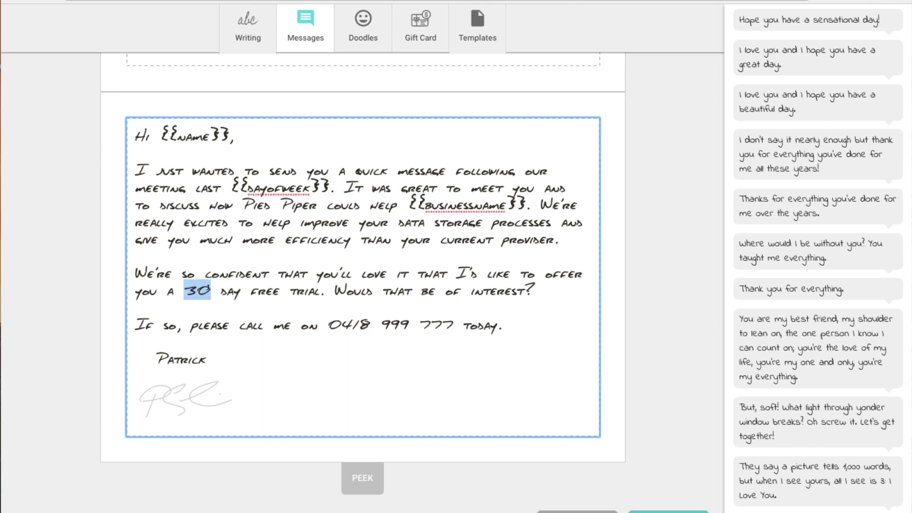
type("{{")
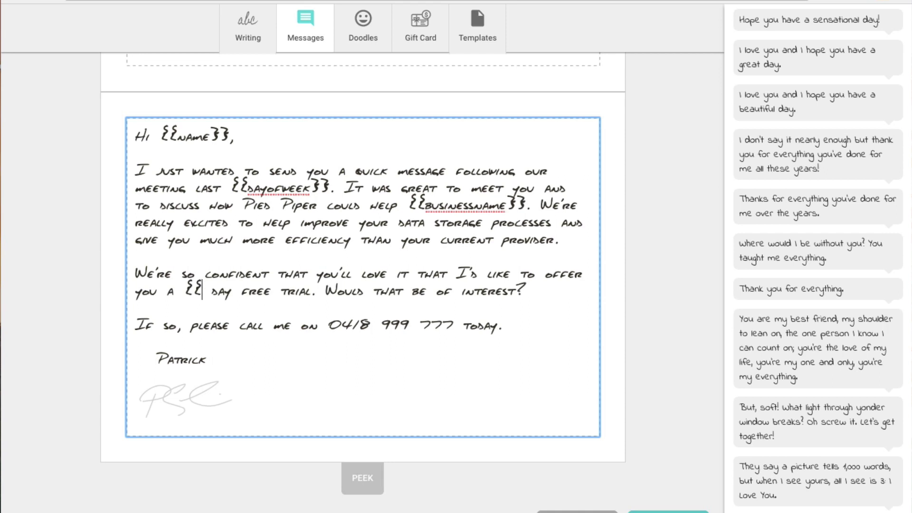
type("offe")
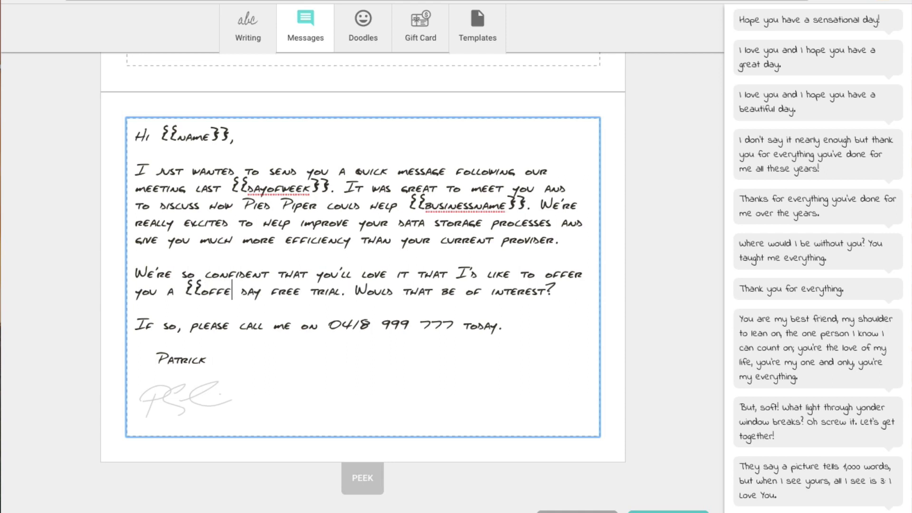
type("rday")
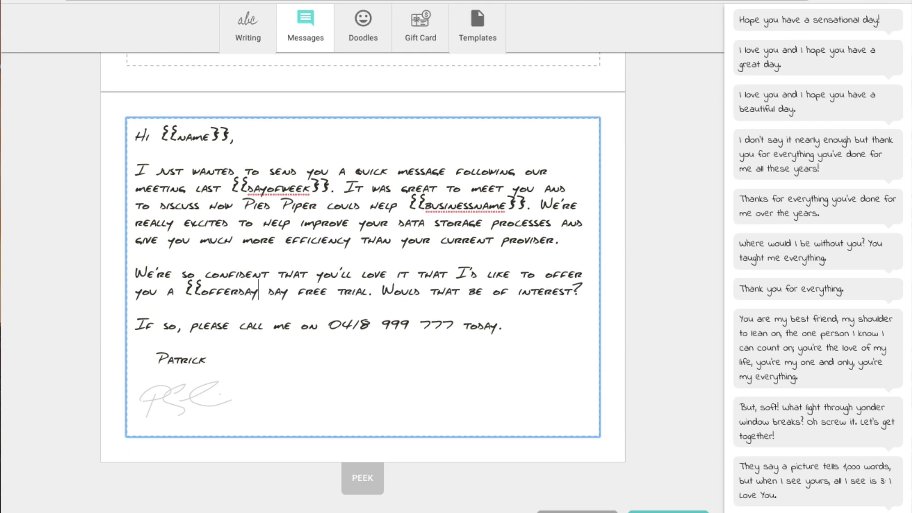
type("s}")
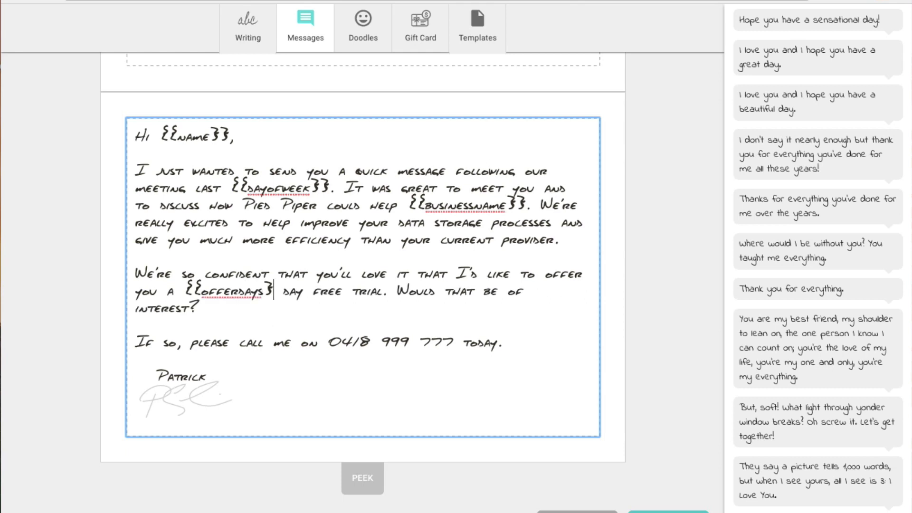
type("}")
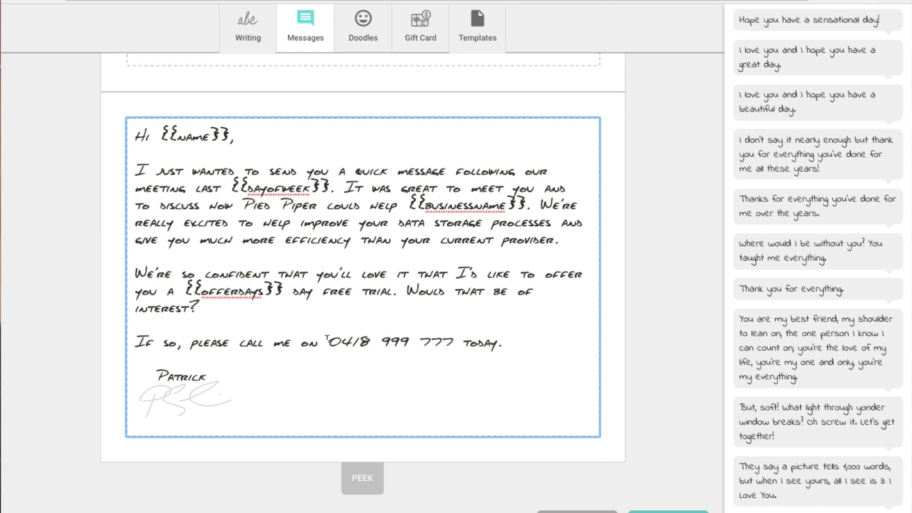
left_click_drag(327, 339, 450, 336)
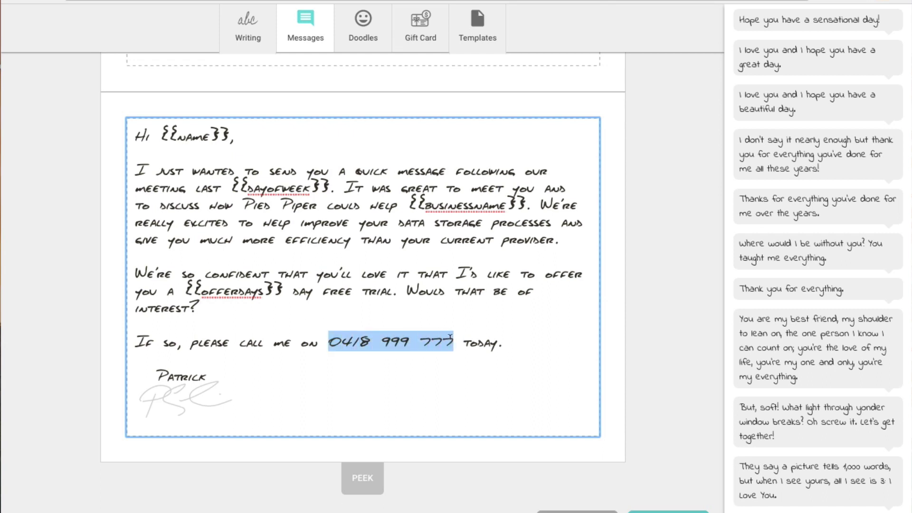
type("{{")
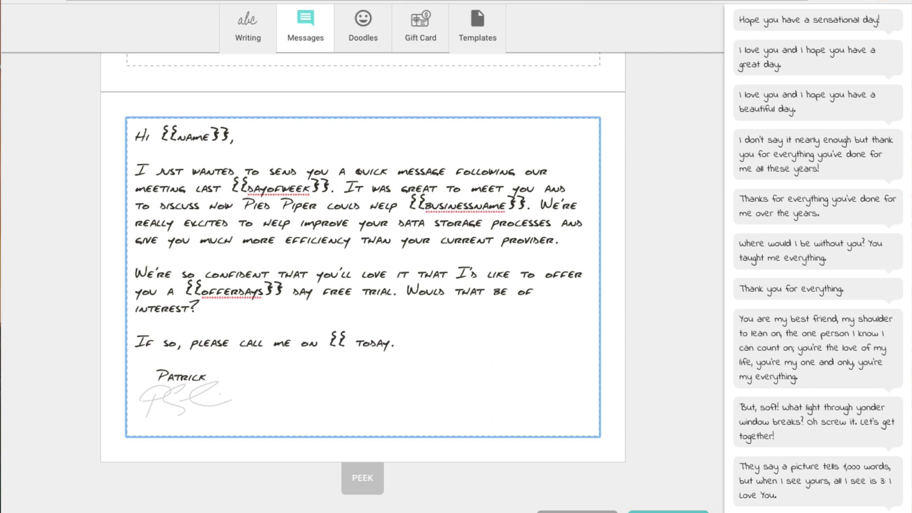
type("phon")
type("enumber")
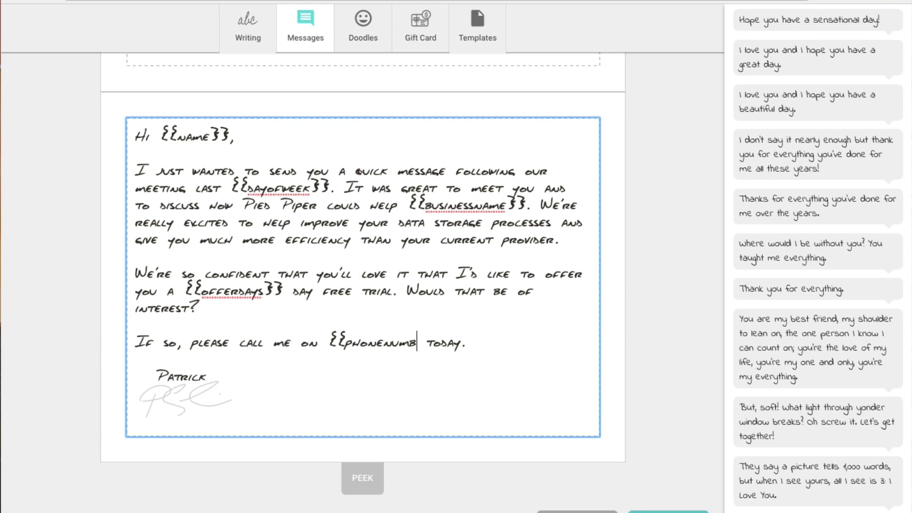
type("}}")
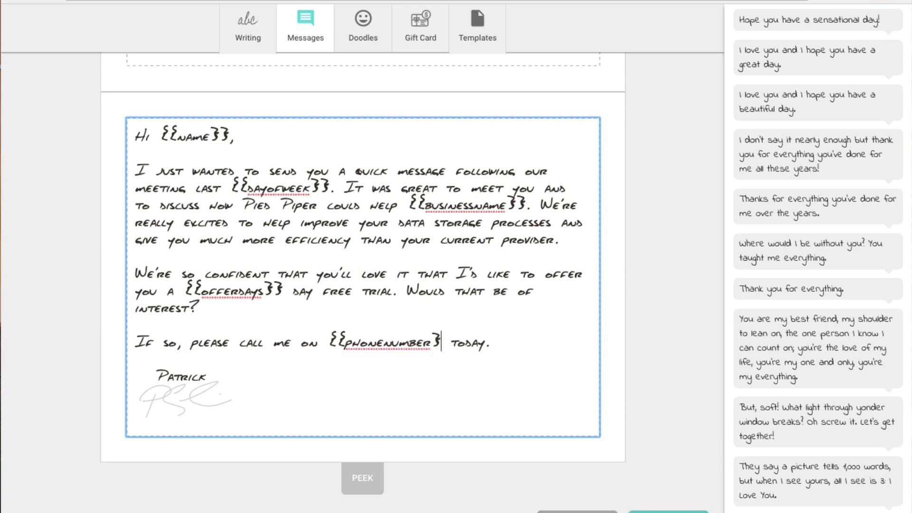
Delete the signature doodle and replace the sign-off name with {{yourname}}.
left_click(610, 342)
left_click(152, 398)
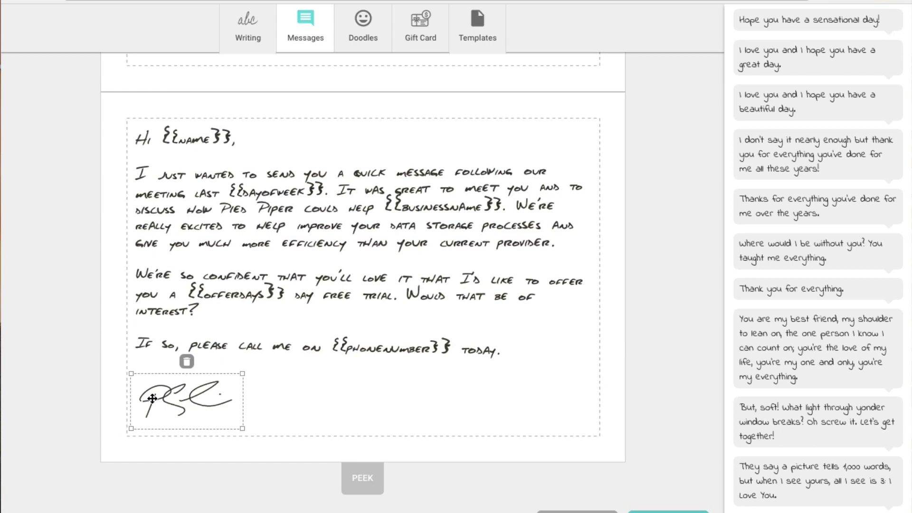
left_click(187, 362)
left_click_drag(222, 377, 157, 374)
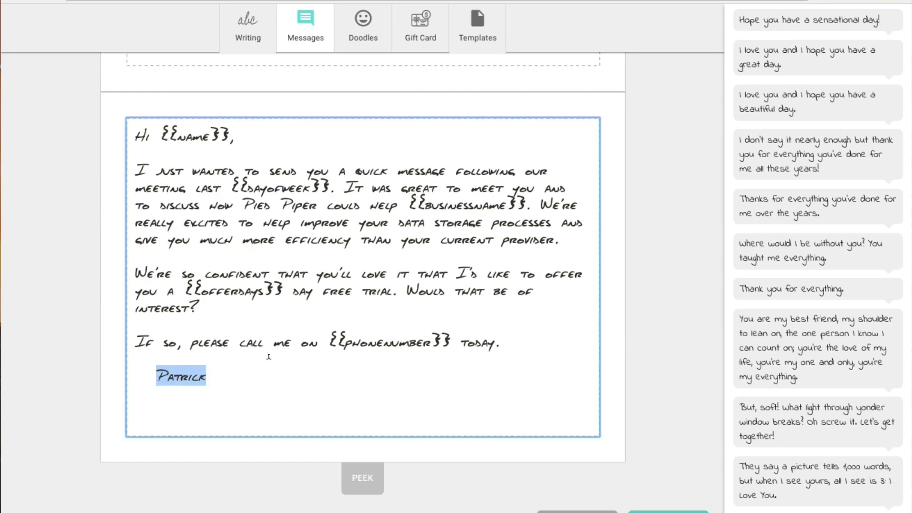
type("{{")
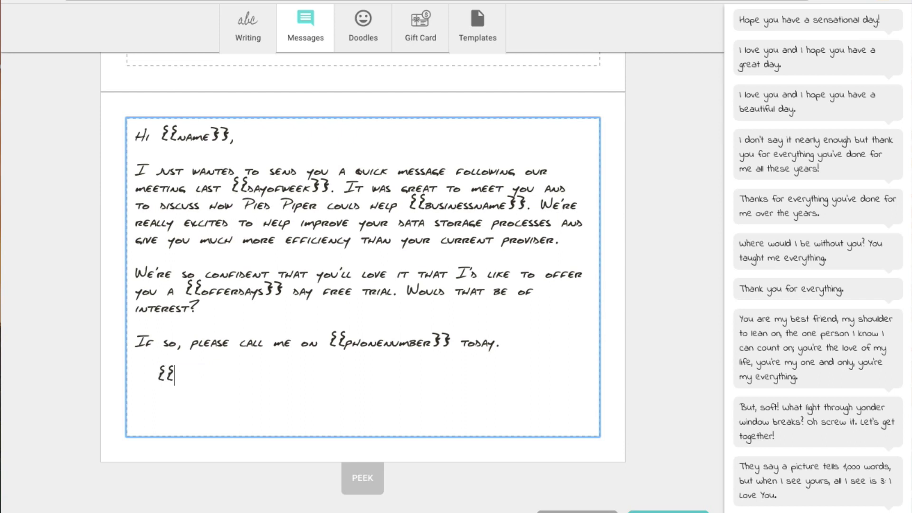
type("yourname}}")
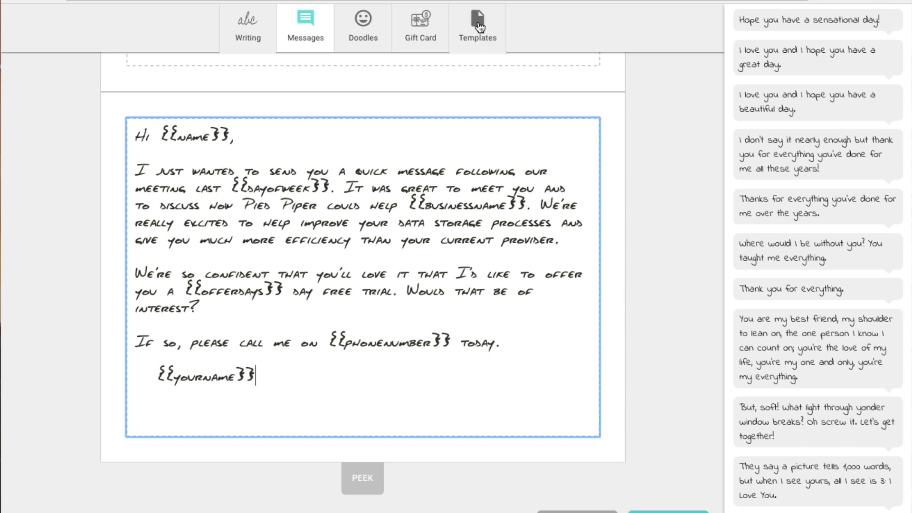
Save the current card as a template named 'Template 2', then start writing a fresh Thank You card.
left_click(479, 24)
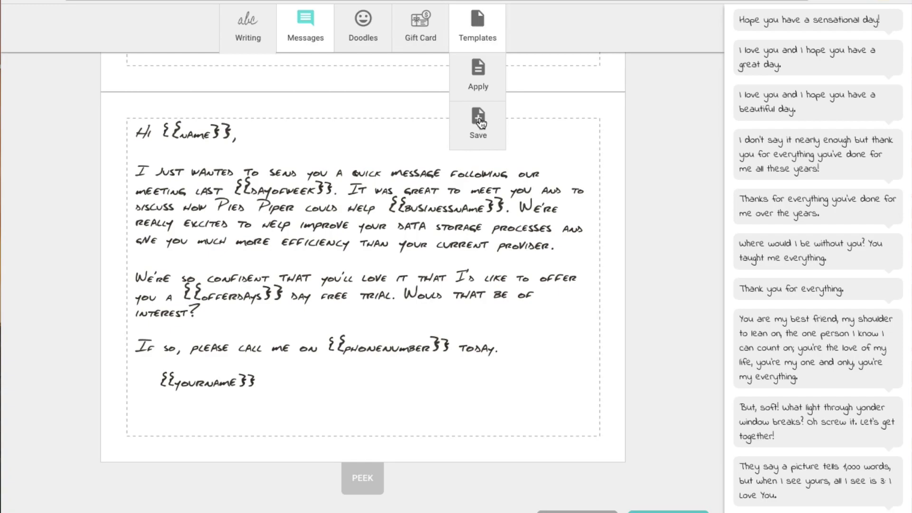
left_click(479, 121)
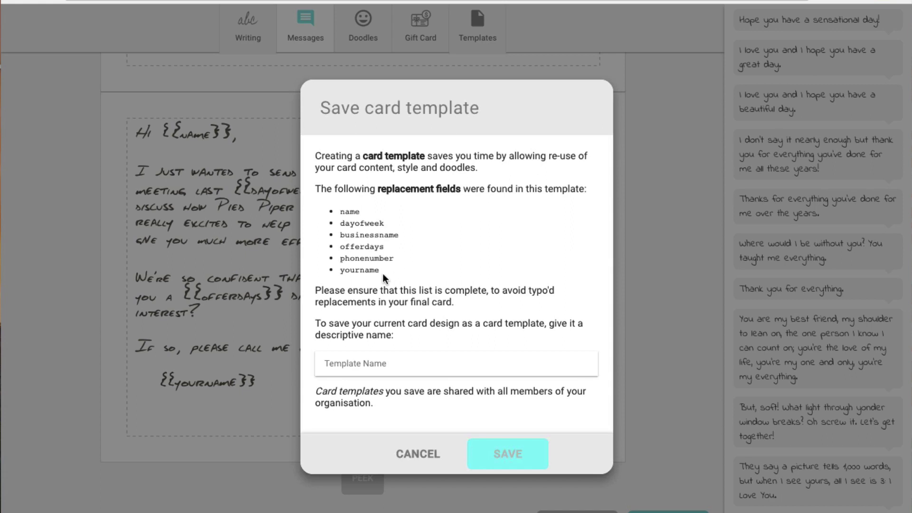
left_click(350, 362)
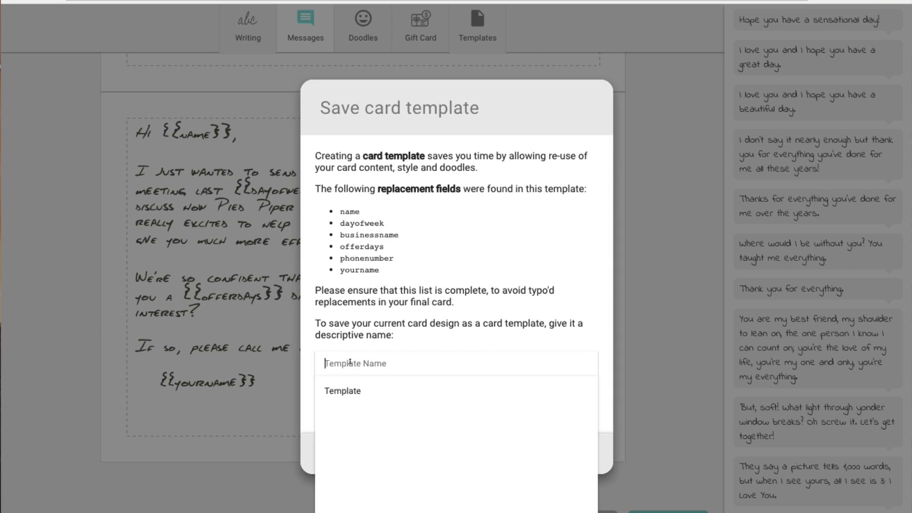
type("Te")
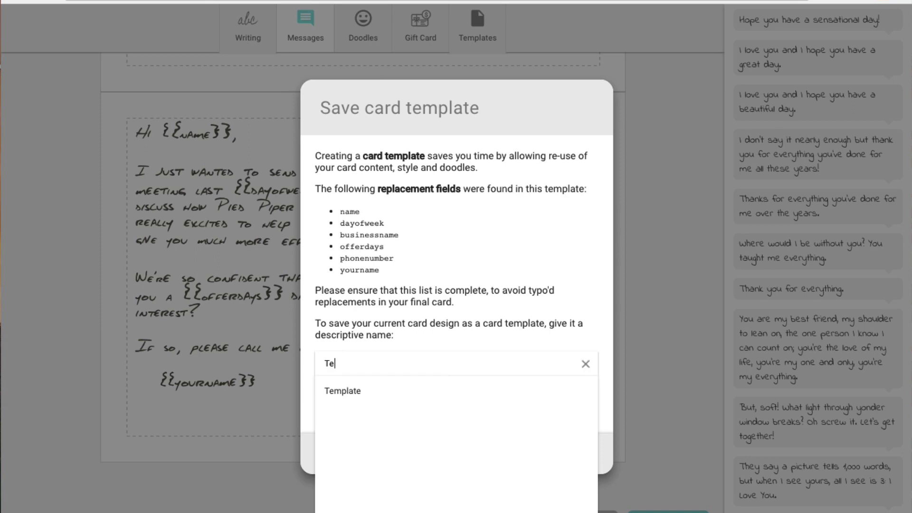
type("mplate 2")
left_click(601, 389)
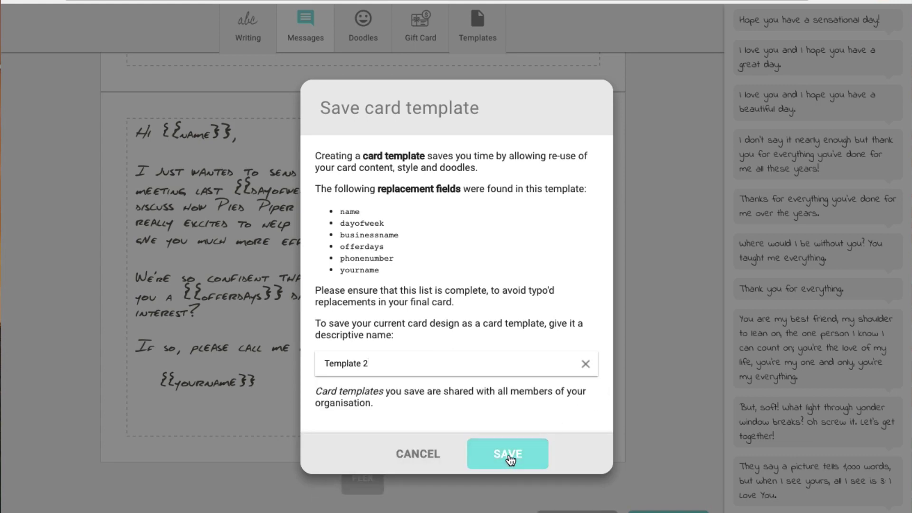
left_click(509, 457)
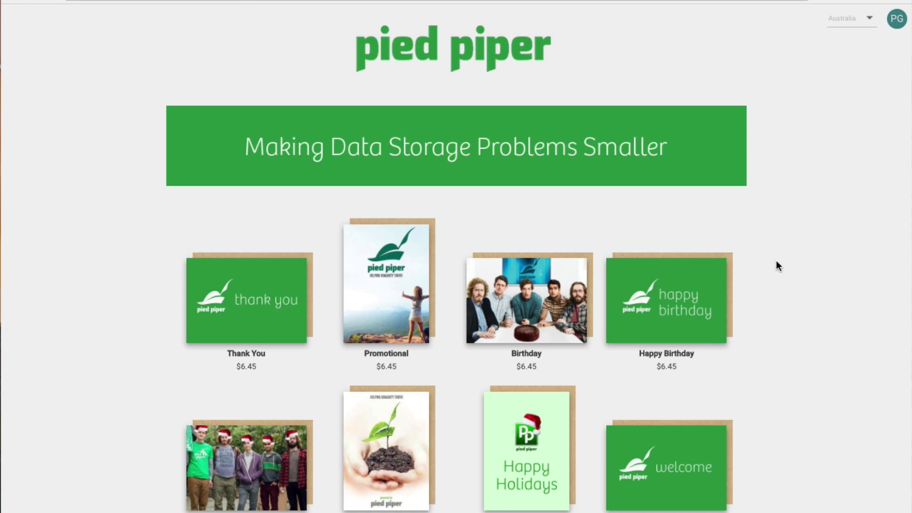
left_click(261, 309)
left_click(565, 395)
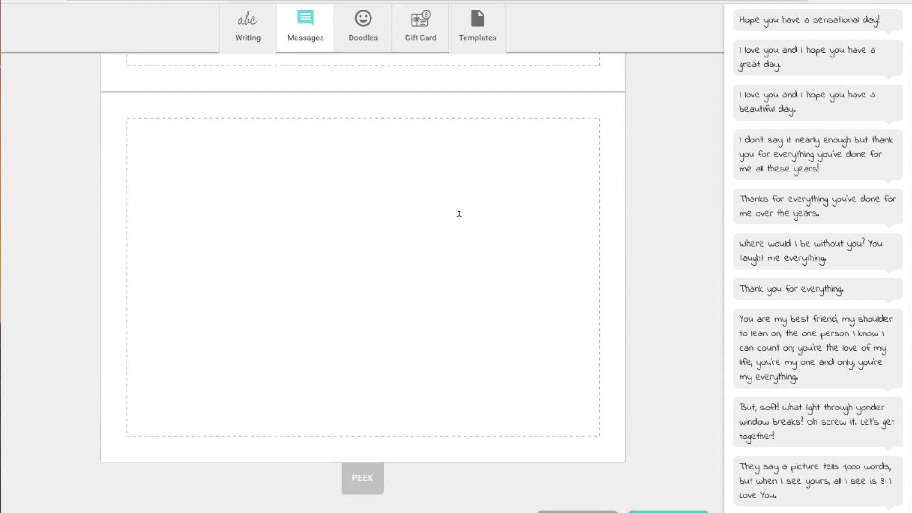
Apply Template 2 to the blank card, replacing its content, to bring up the Fill template form.
left_click(469, 26)
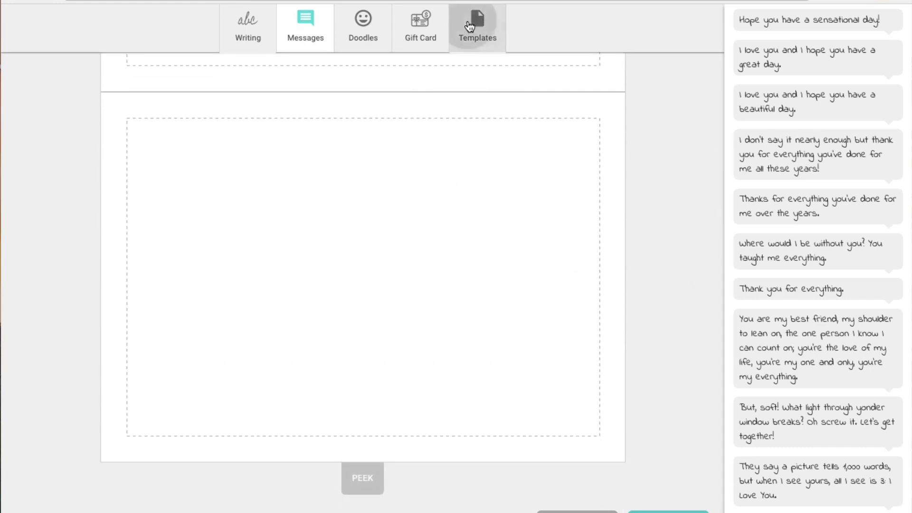
left_click(478, 73)
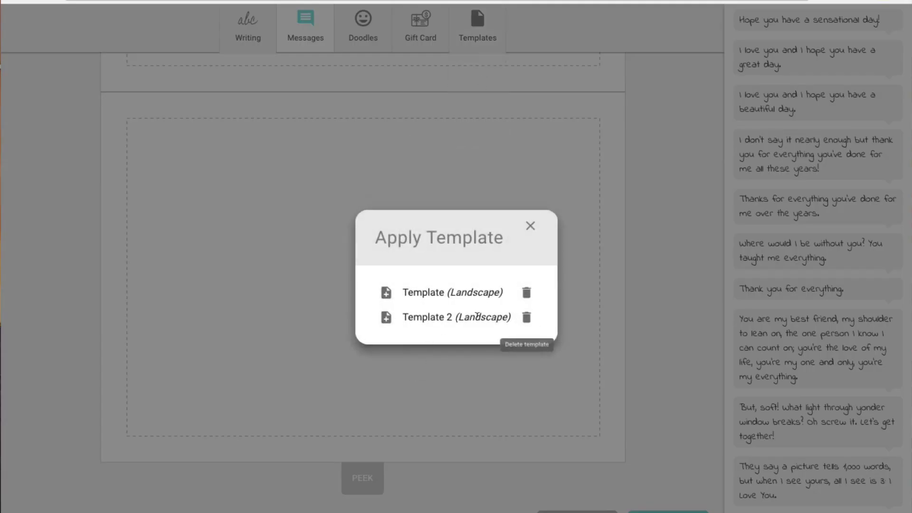
left_click(385, 321)
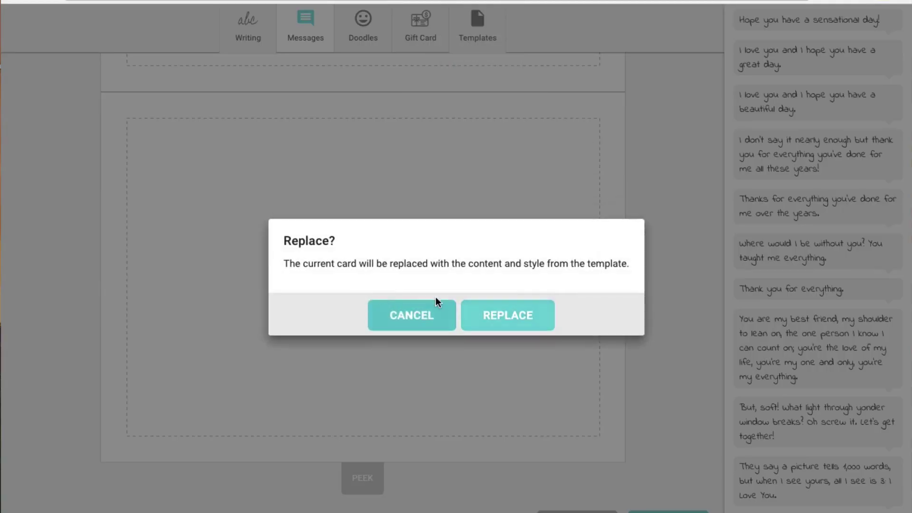
left_click(505, 317)
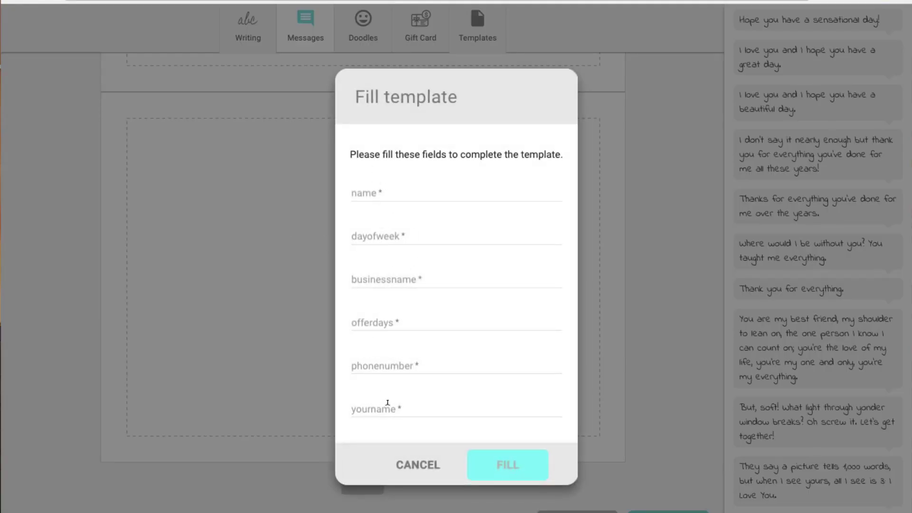
Enter the recipient's name and Tuesday as the dayofweek in the Fill template form.
left_click(374, 187)
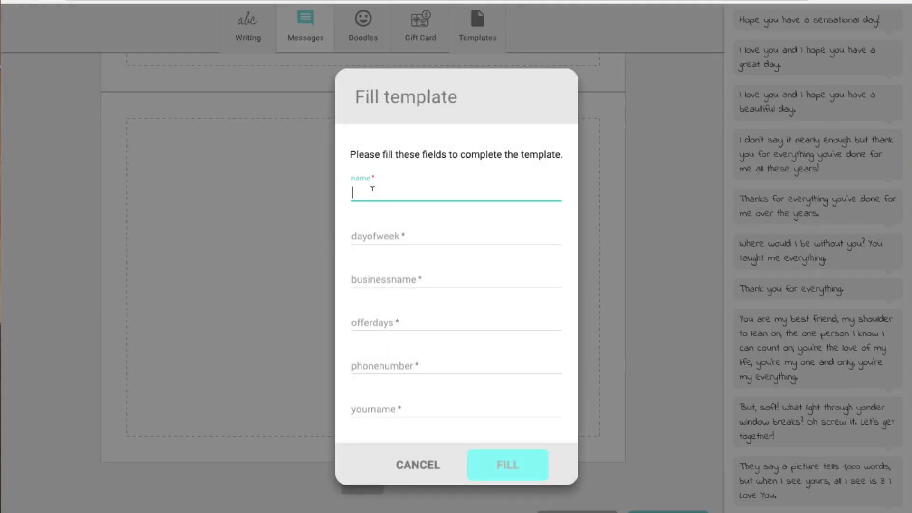
type("J")
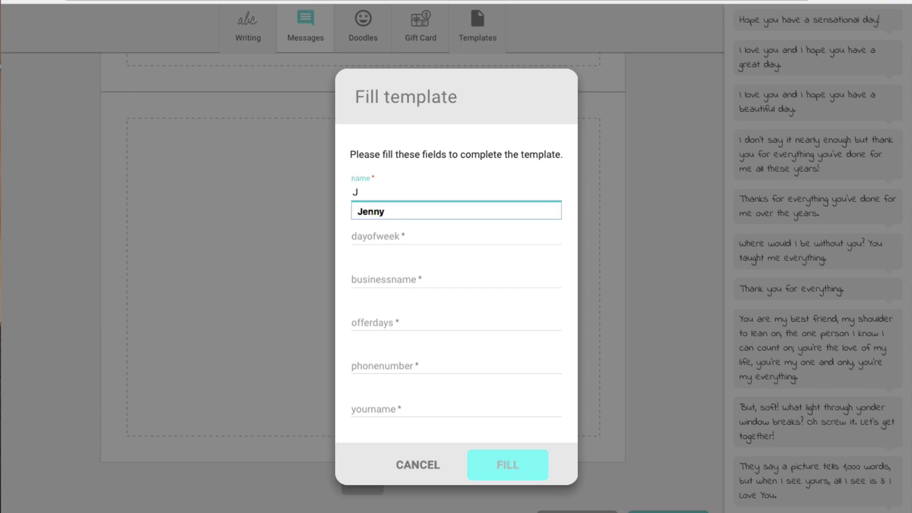
type("enny")
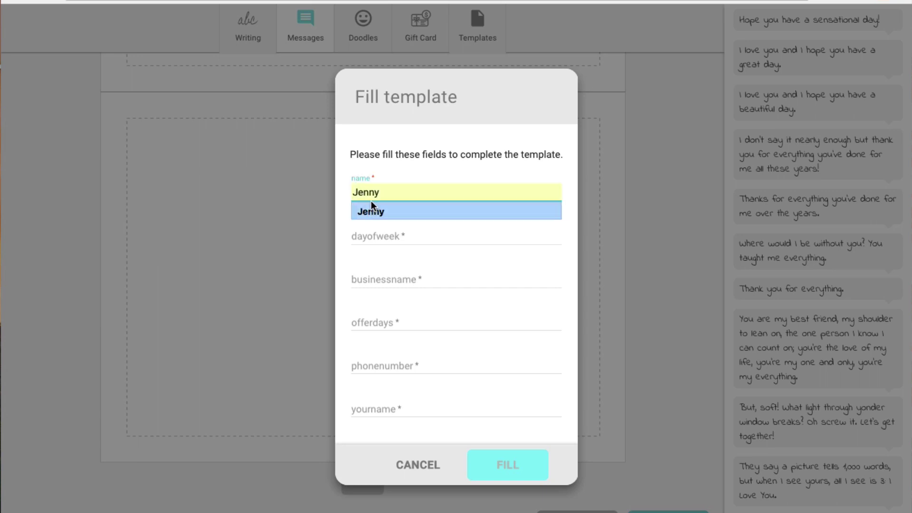
left_click(382, 207)
left_click(375, 233)
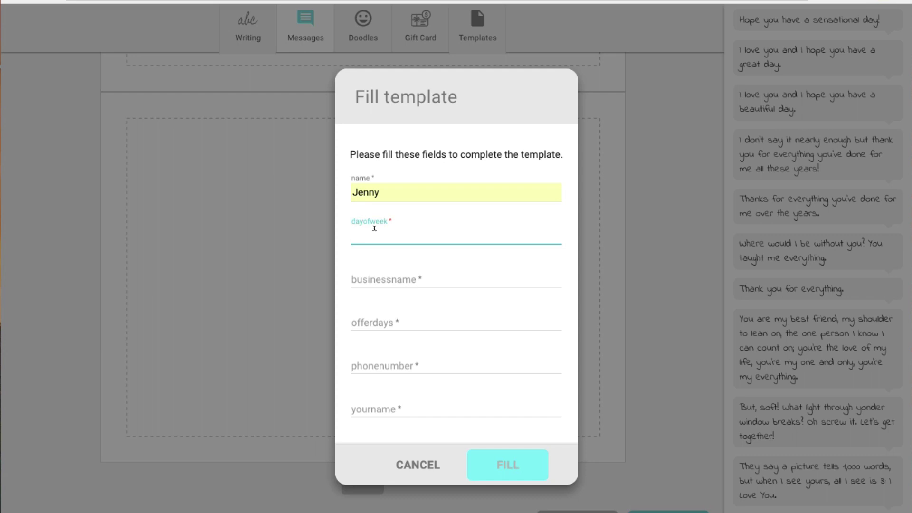
type("Tuesday")
Enter Cardly as the businessname and 60 as the offerdays.
left_click(383, 276)
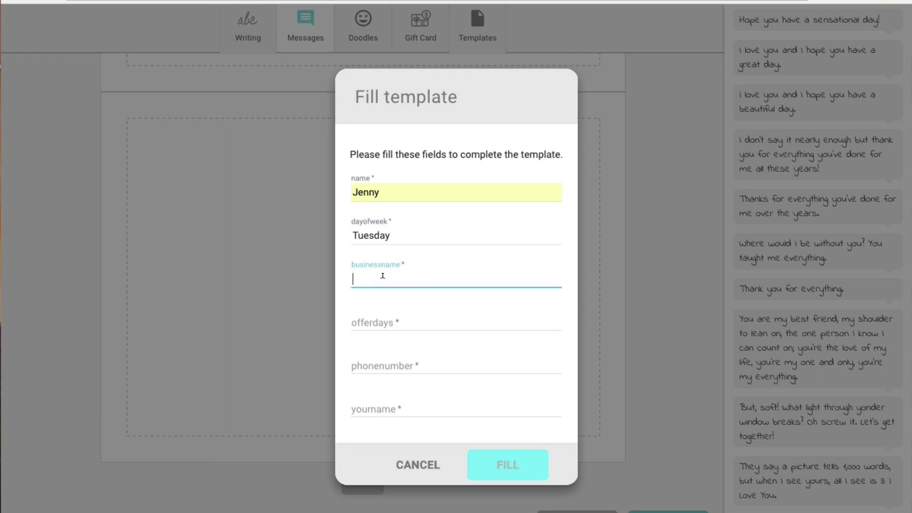
type("Cartd]]")
key("BackSpace")
key("BackSpace")
key("BackSpace")
key("BackSpace")
type("dly")
left_click(385, 322)
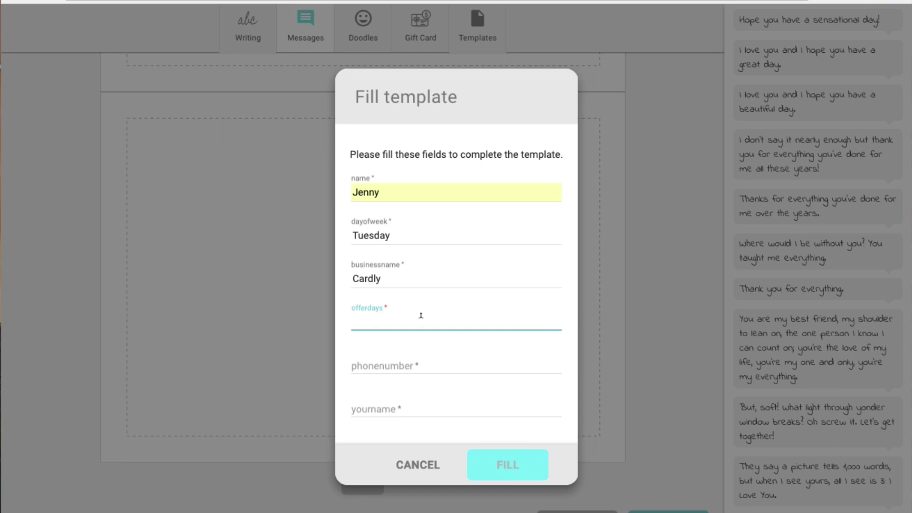
type("60")
Fill in the contact phone number and the sender's name.
left_click(380, 364)
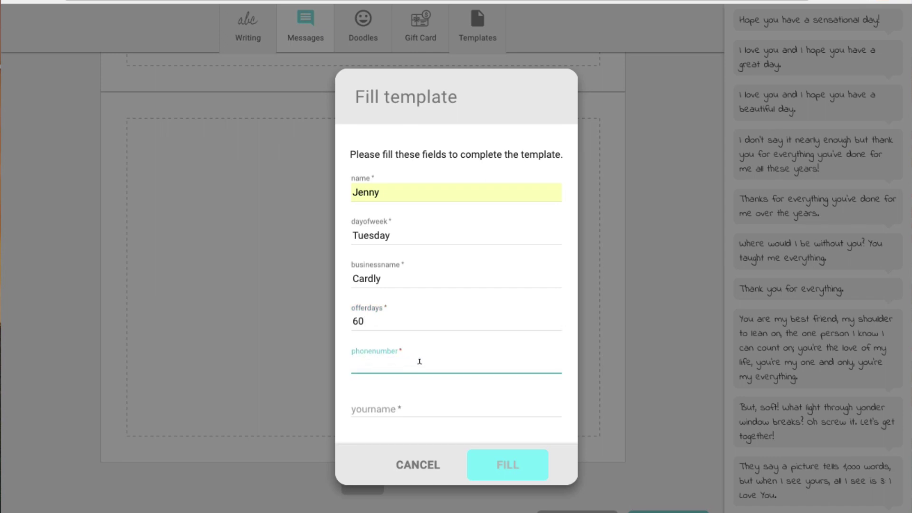
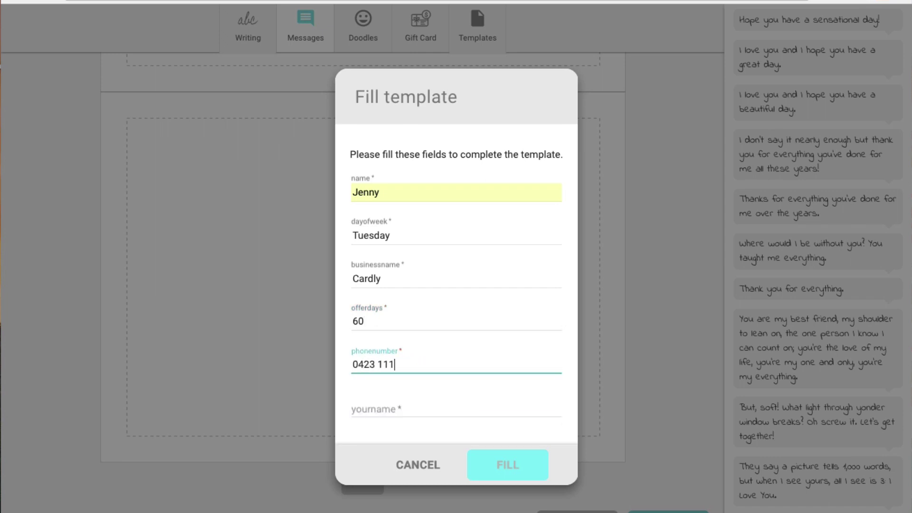
left_click(380, 404)
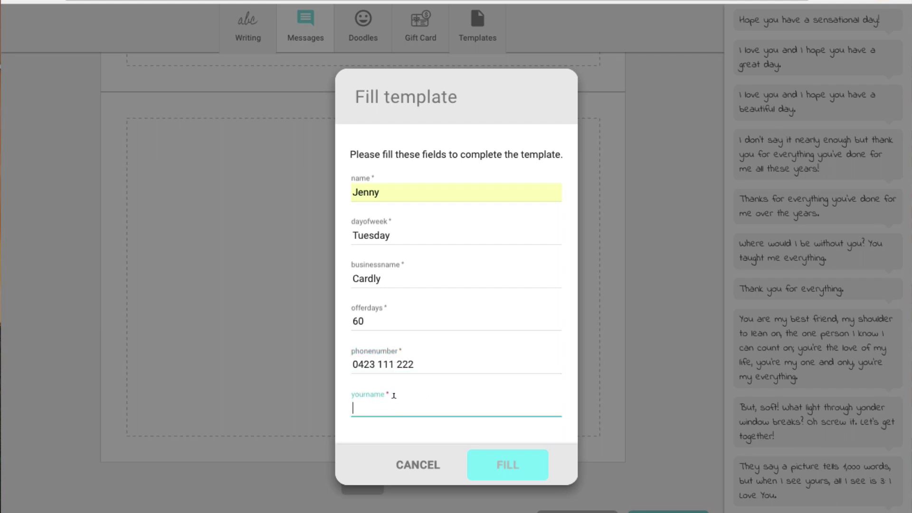
type("J")
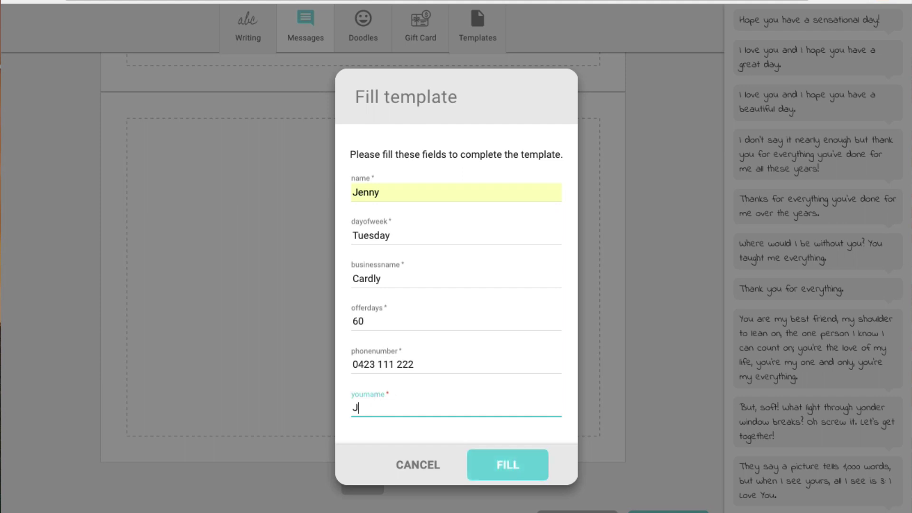
type("p")
key("BackSpace")
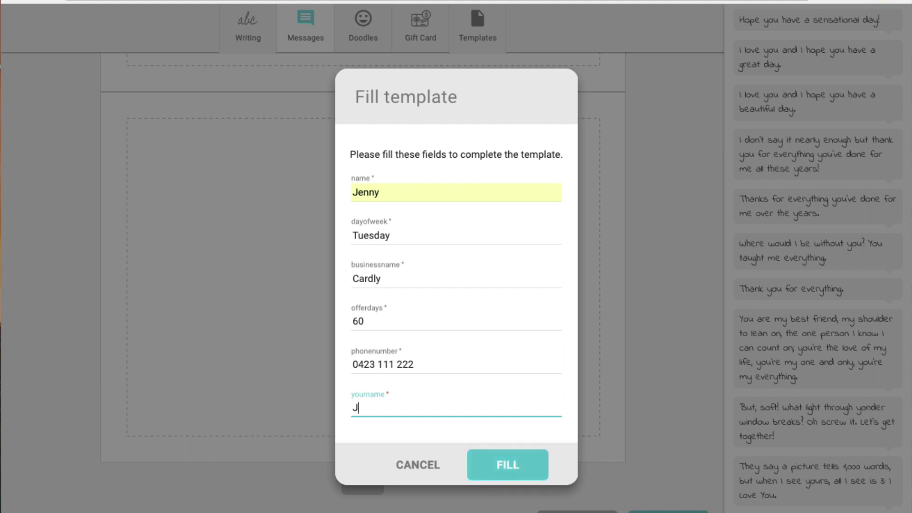
type("ohn")
Insert the filled letter into the card, check its 60-day offer and phone lines, and show the doodles.
left_click(507, 472)
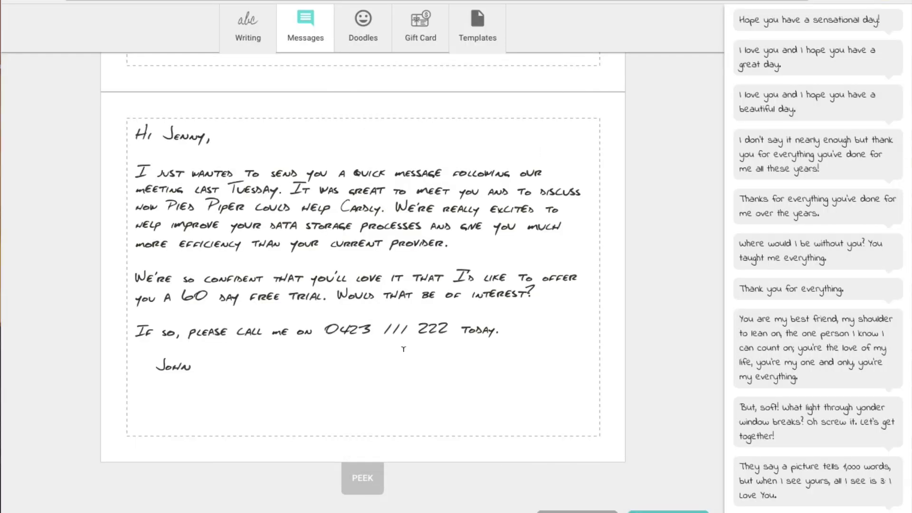
left_click(414, 365)
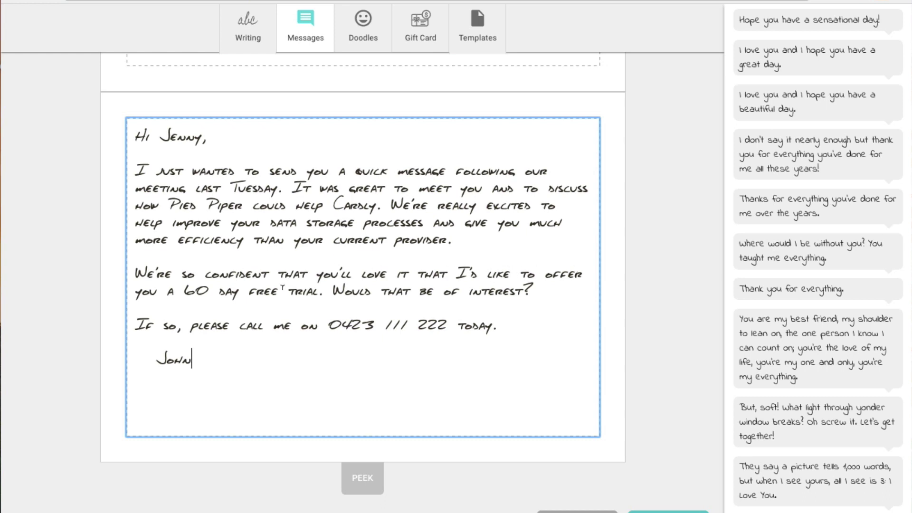
left_click_drag(184, 290, 222, 291)
left_click(339, 339)
left_click_drag(328, 324, 451, 320)
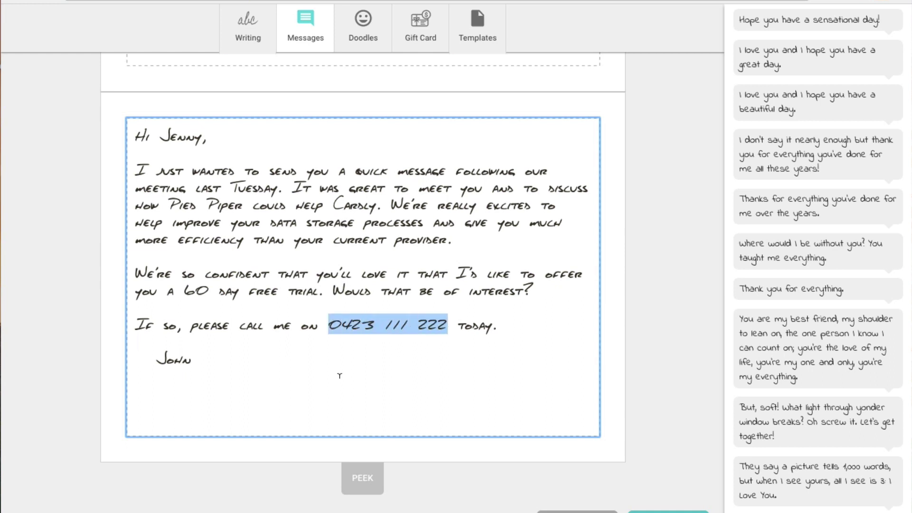
left_click(199, 382)
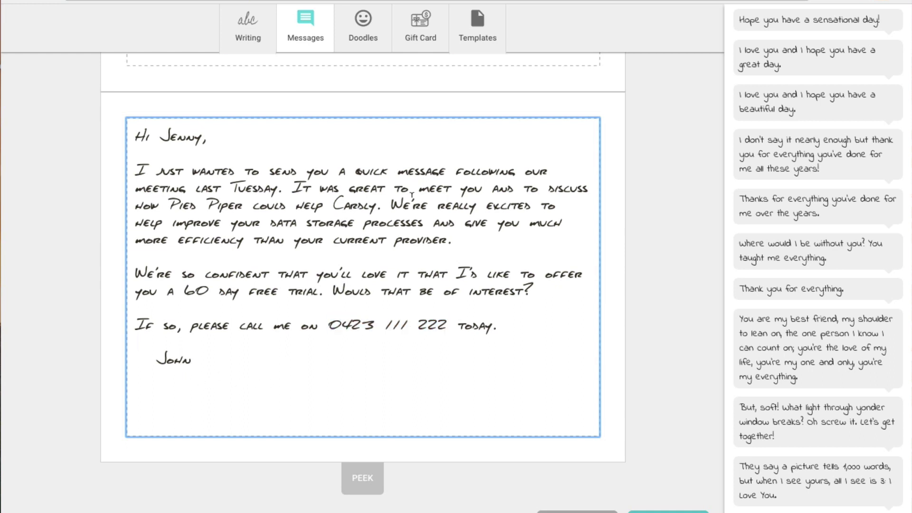
left_click(371, 28)
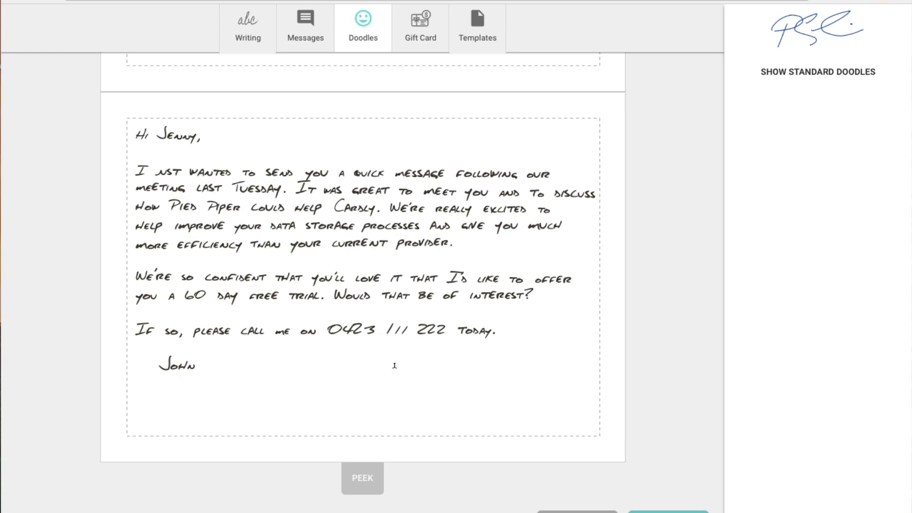
Select all of the card's message text and delete it.
left_click(228, 372)
left_click_drag(215, 364, 136, 285)
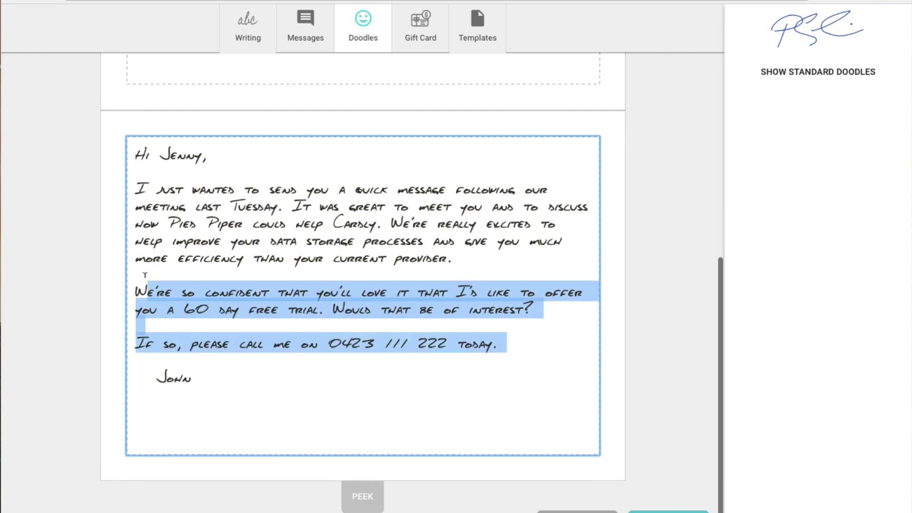
left_click_drag(172, 375, 131, 141)
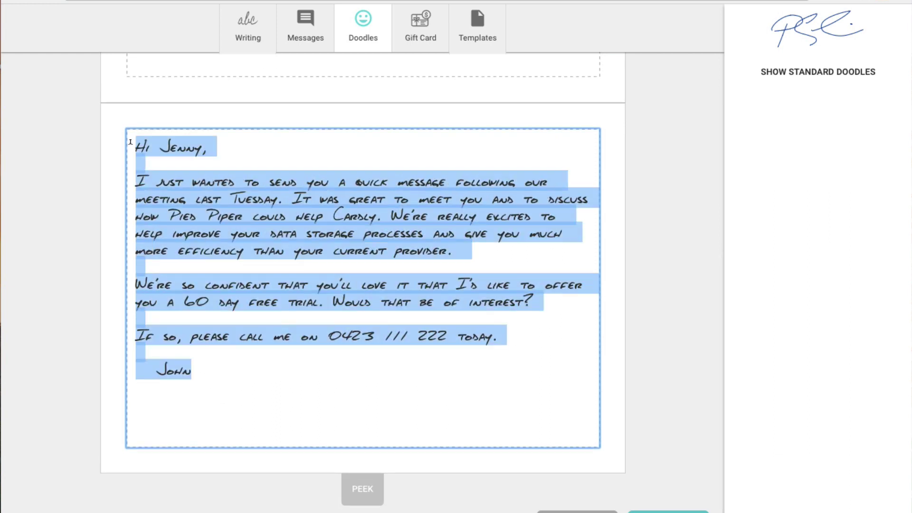
key("Delete")
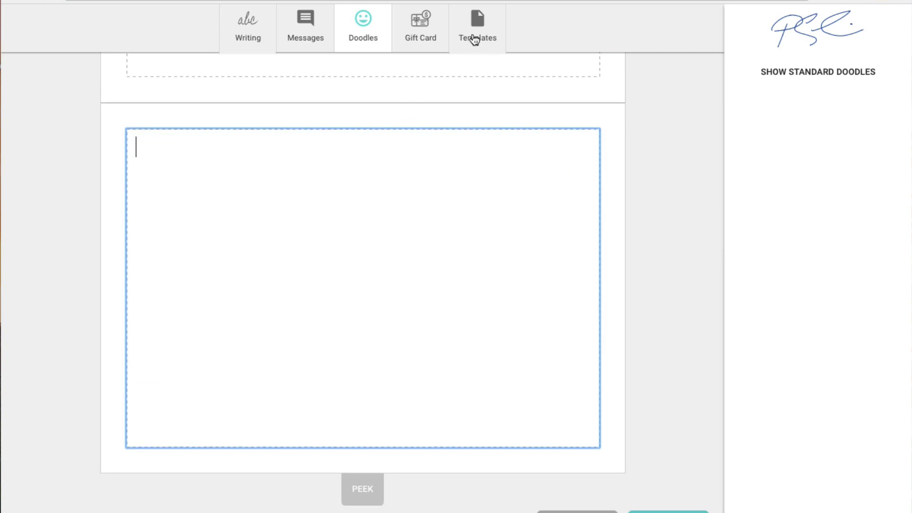
Apply the first saved template in place of the card content and fill it with the recipient's name.
left_click(476, 27)
left_click(478, 83)
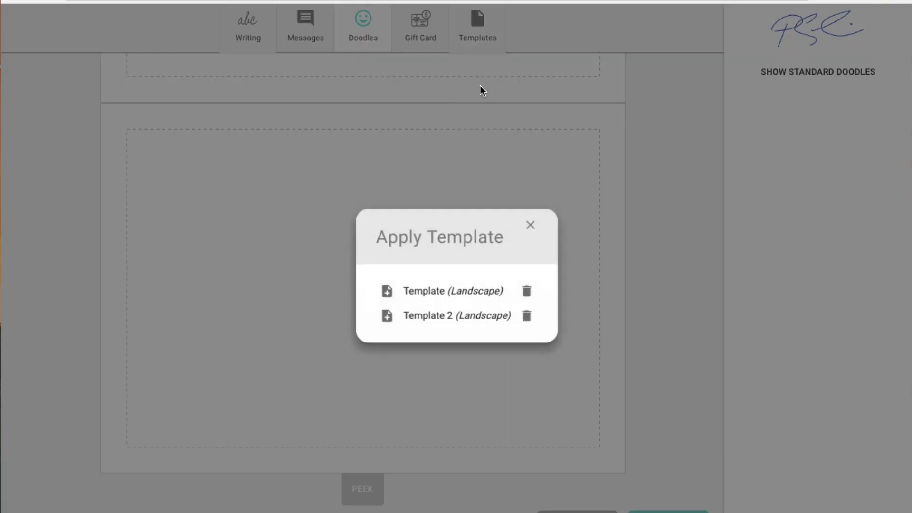
left_click(385, 296)
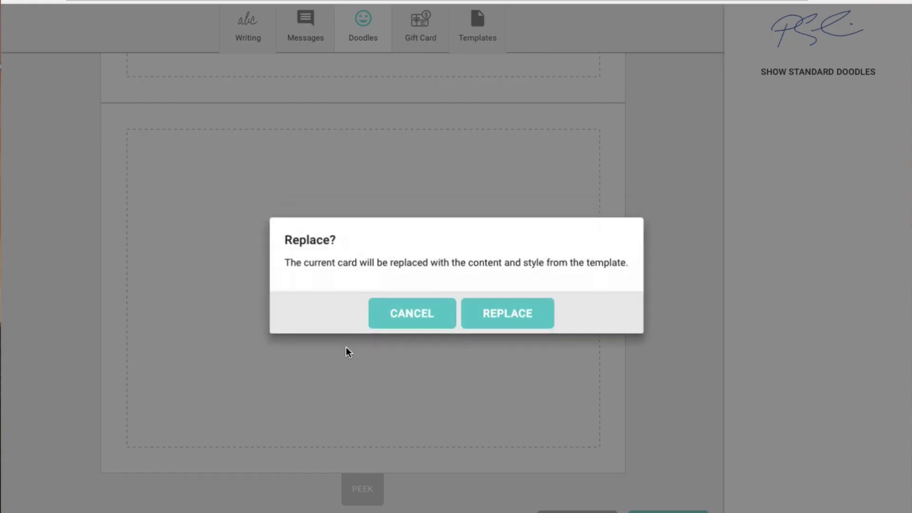
left_click(511, 315)
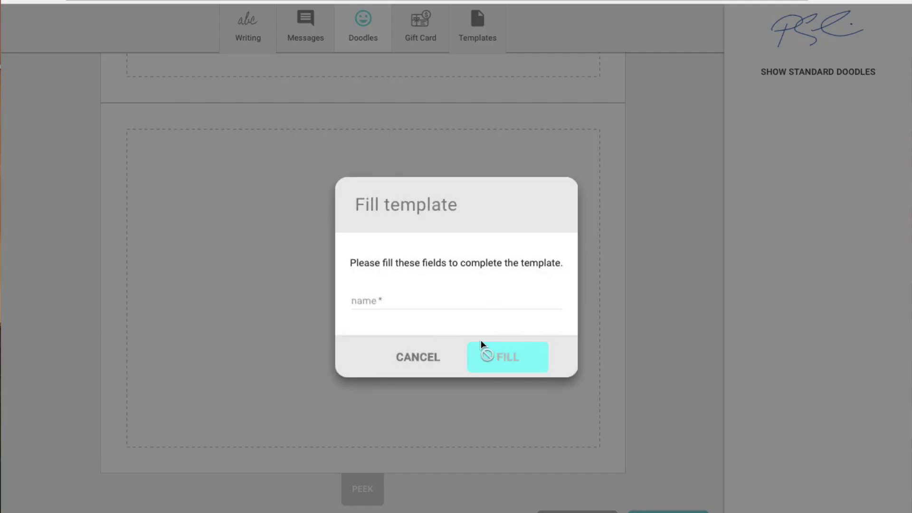
left_click(377, 300)
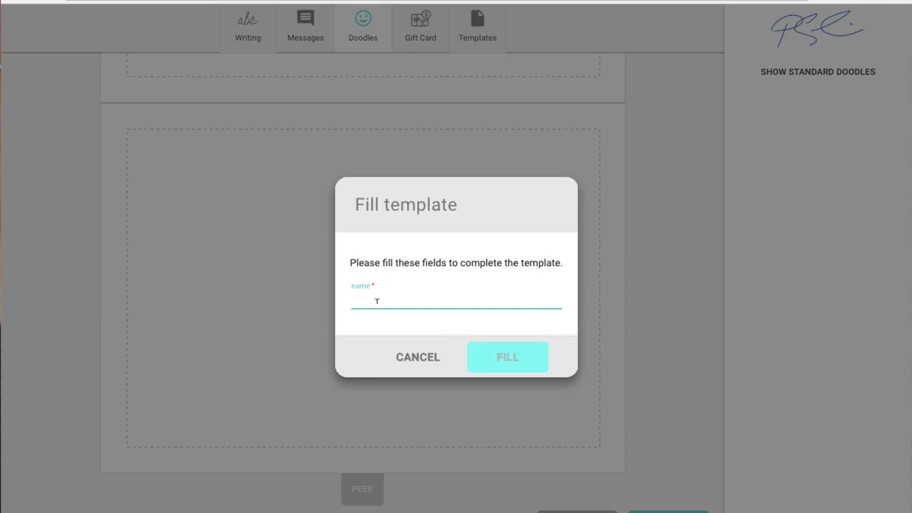
type("Jenn")
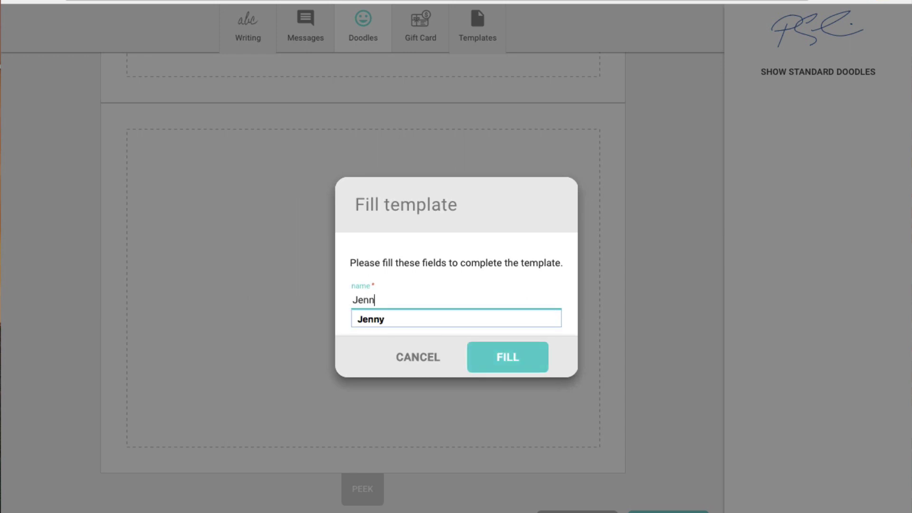
type("y")
left_click(373, 318)
left_click(503, 365)
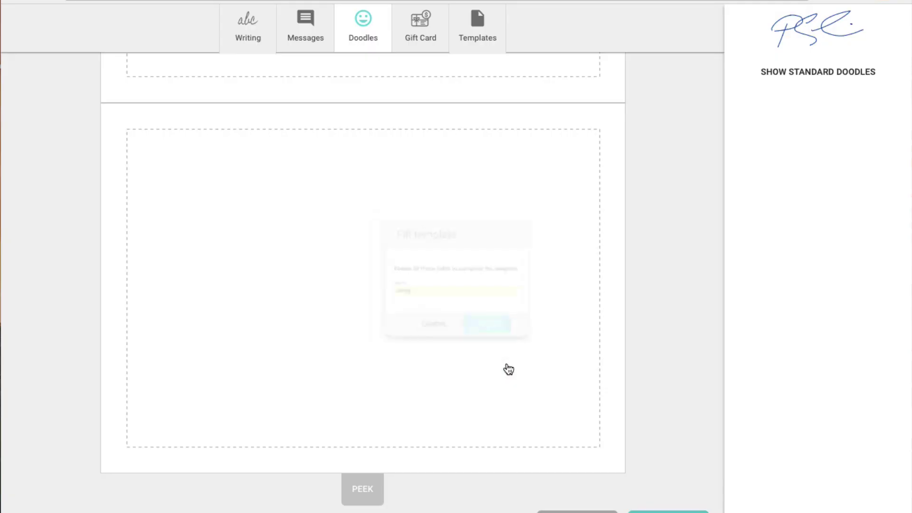